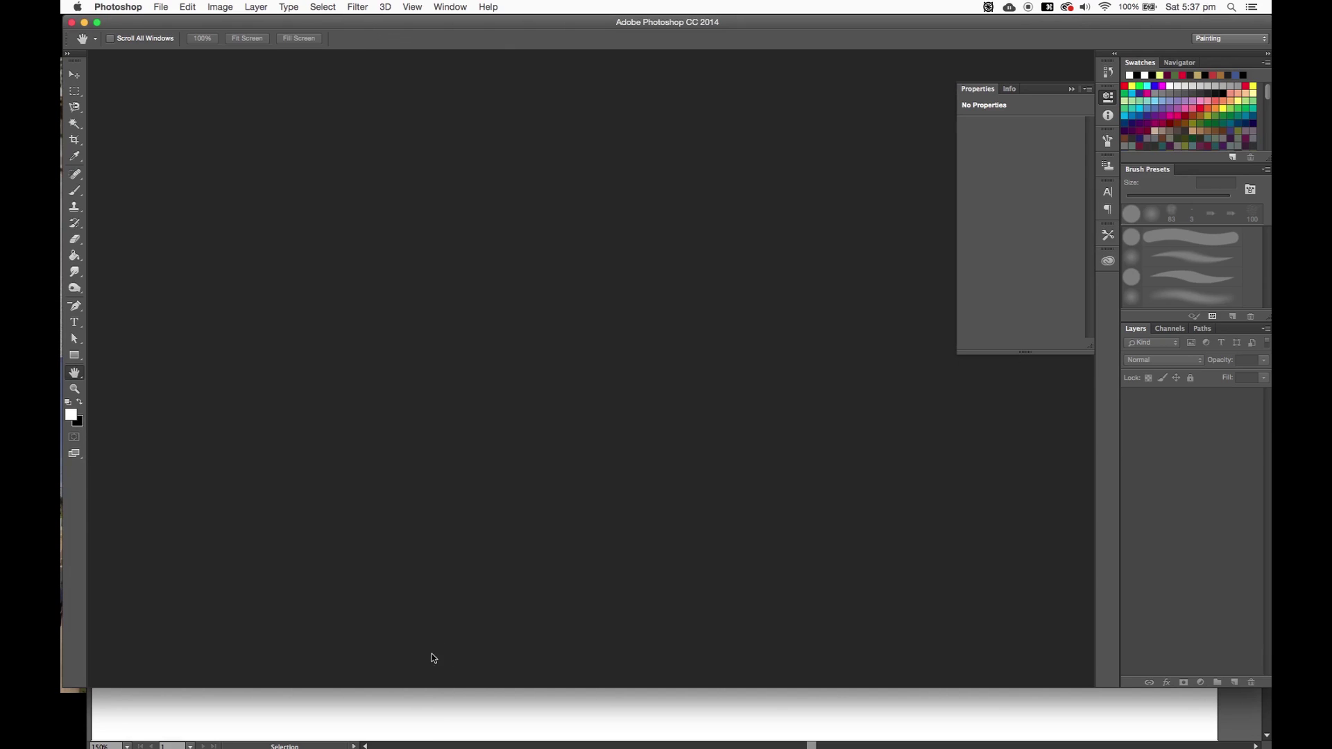
- Switch from Photoshop to the Illustrator document Untitled-6 with the black line mandala
key("super+Tab")
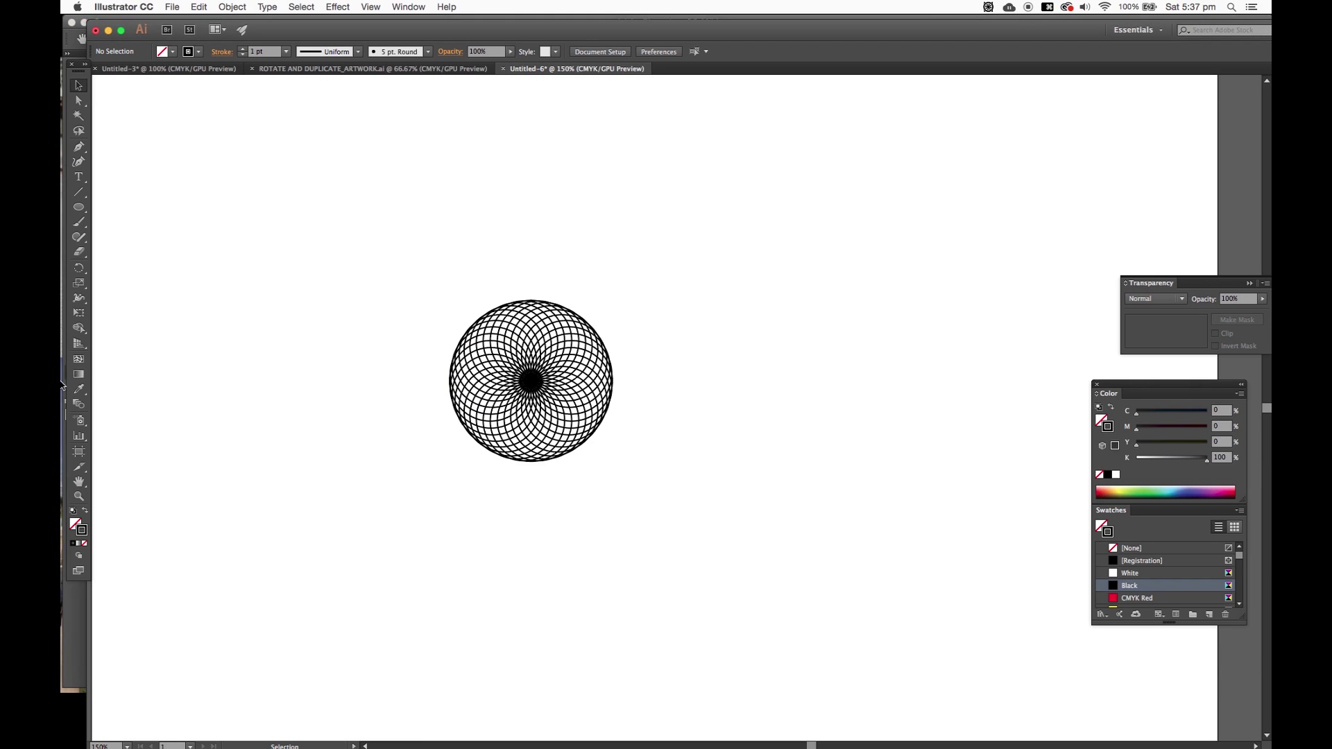
- Draw a roughly 55 px circle from the mandala's centre, placed to its left
left_click(78, 482)
left_click_drag(392, 330, 428, 321)
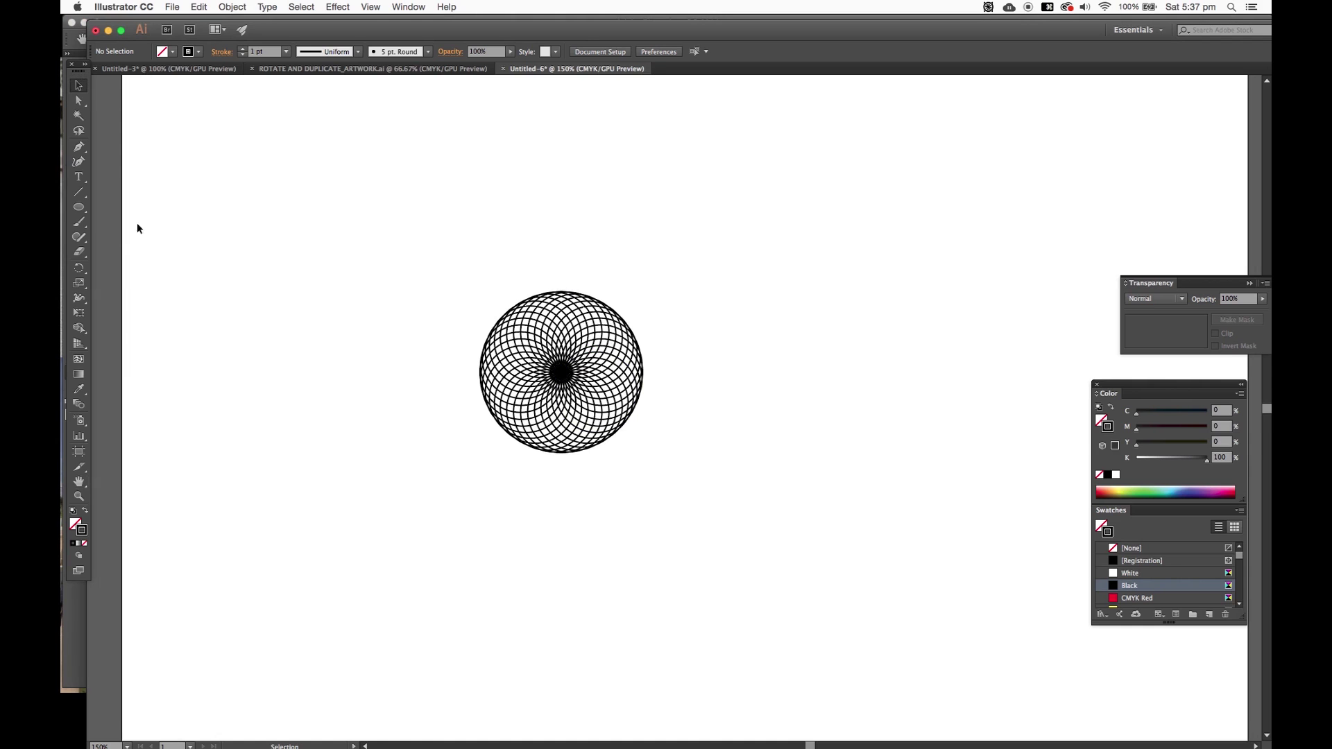
left_click(78, 207)
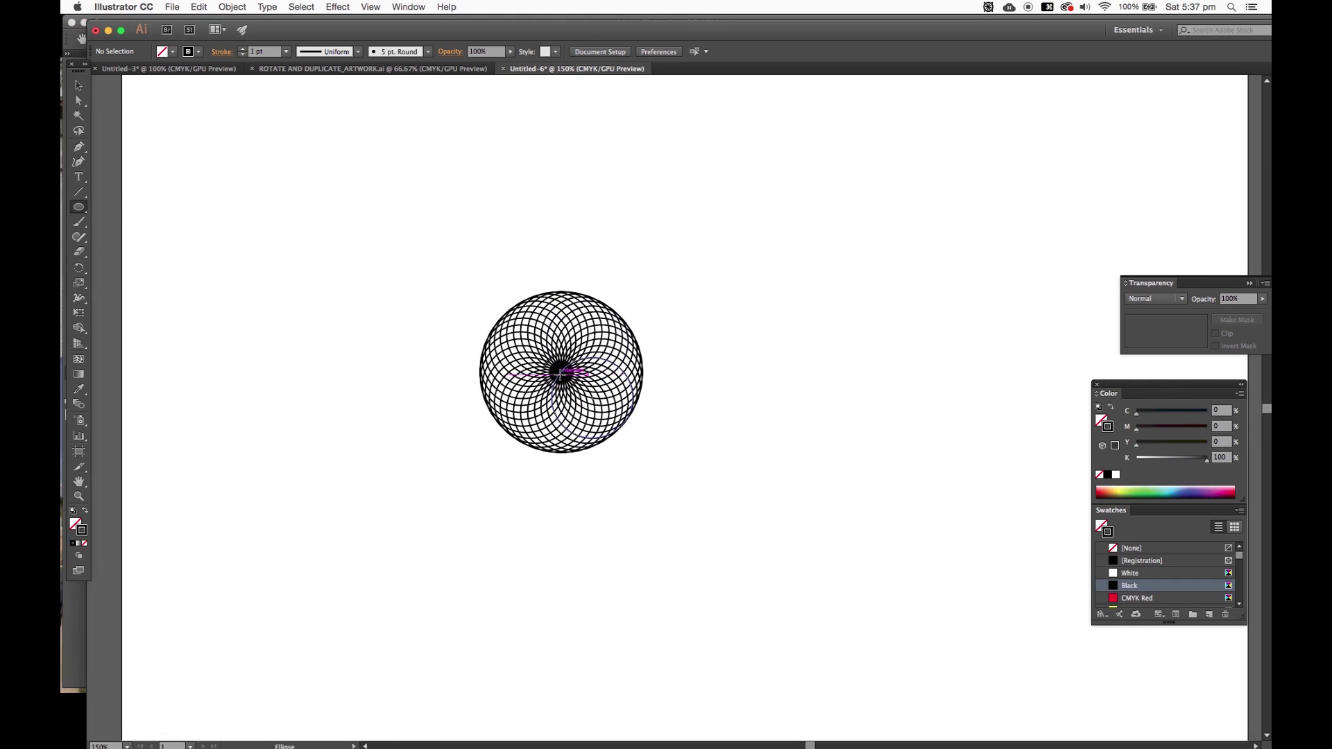
left_click_drag(560, 372, 319, 350)
left_click(75, 87)
left_click(78, 268)
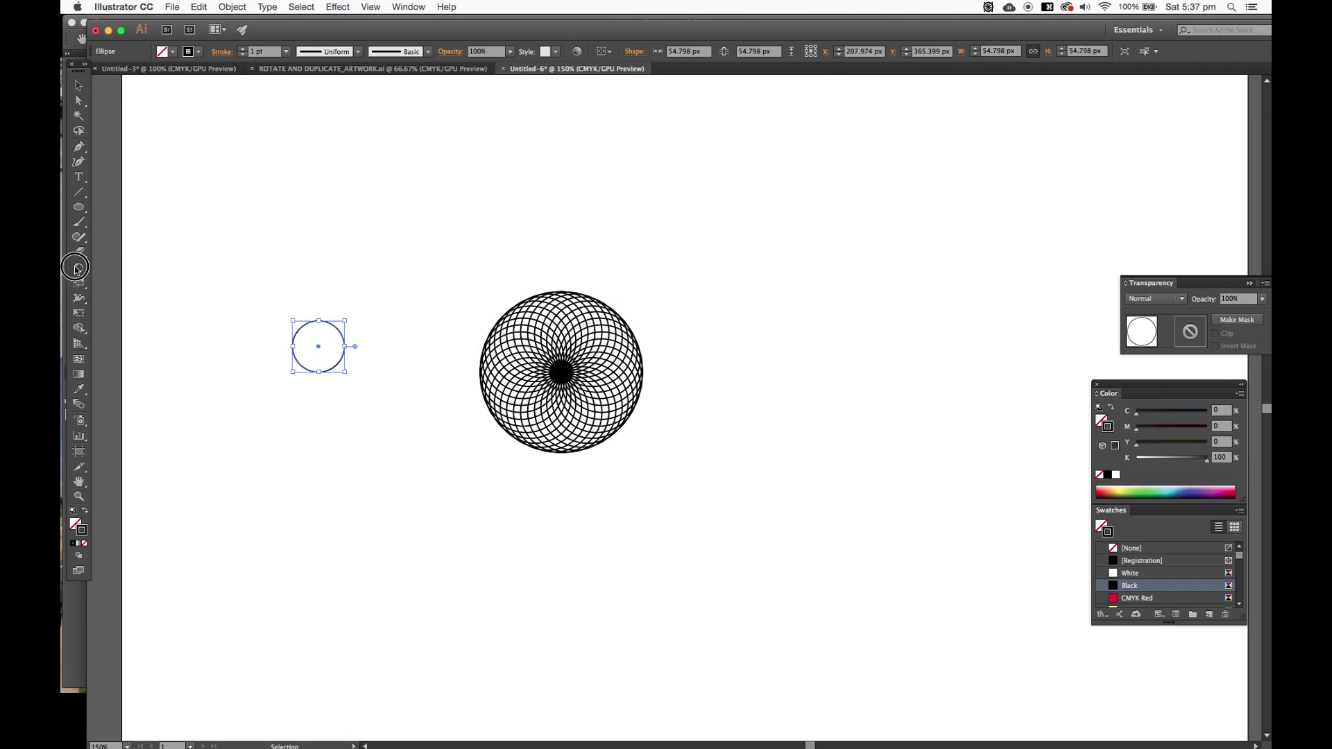
- Copy the small circle repeatedly at 6° around its bottom anchor to form a dense ring
left_click(318, 372, "alt")
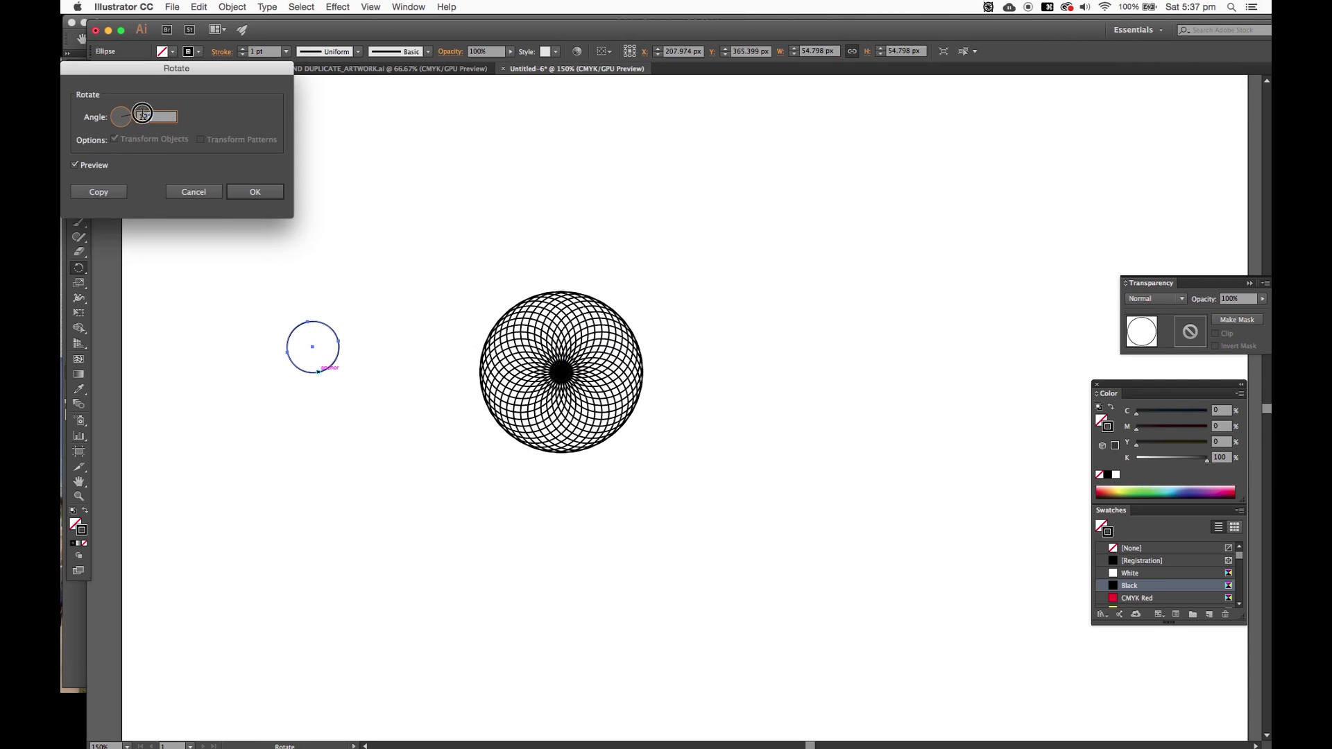
type("6")
left_click(109, 198)
key("v")
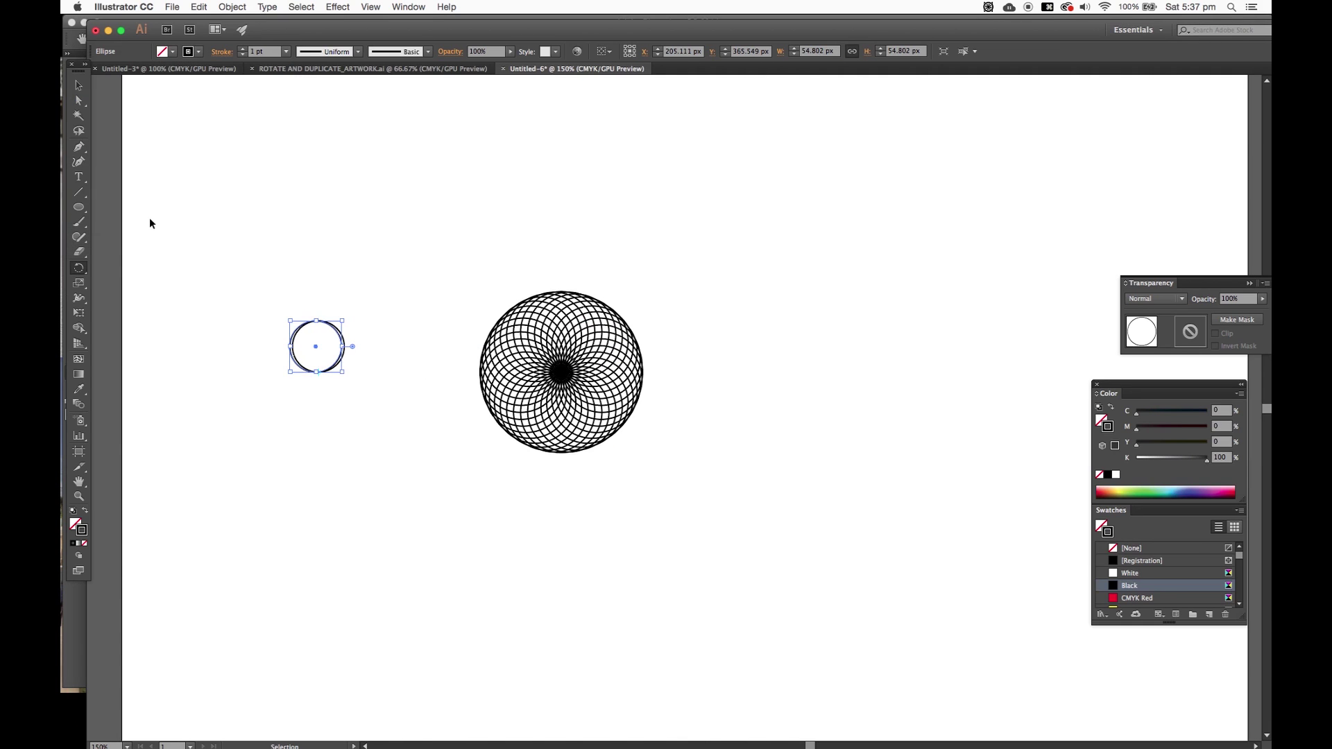
key("super+d")
key("super+d")
key("super+d")
key("super+d")
key("super+d")
key("super+d")
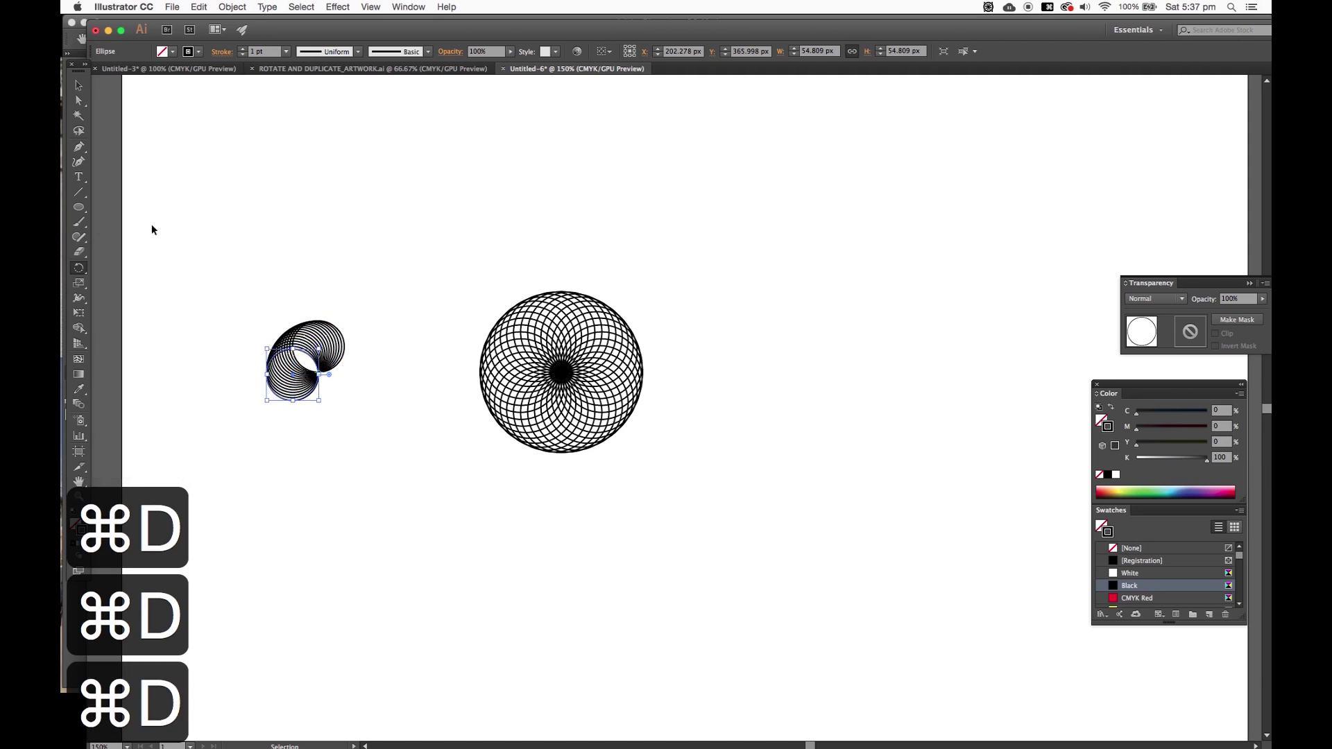
key("super+d")
key("super+d")
key("super+d")
key("super+d")
key("super+d")
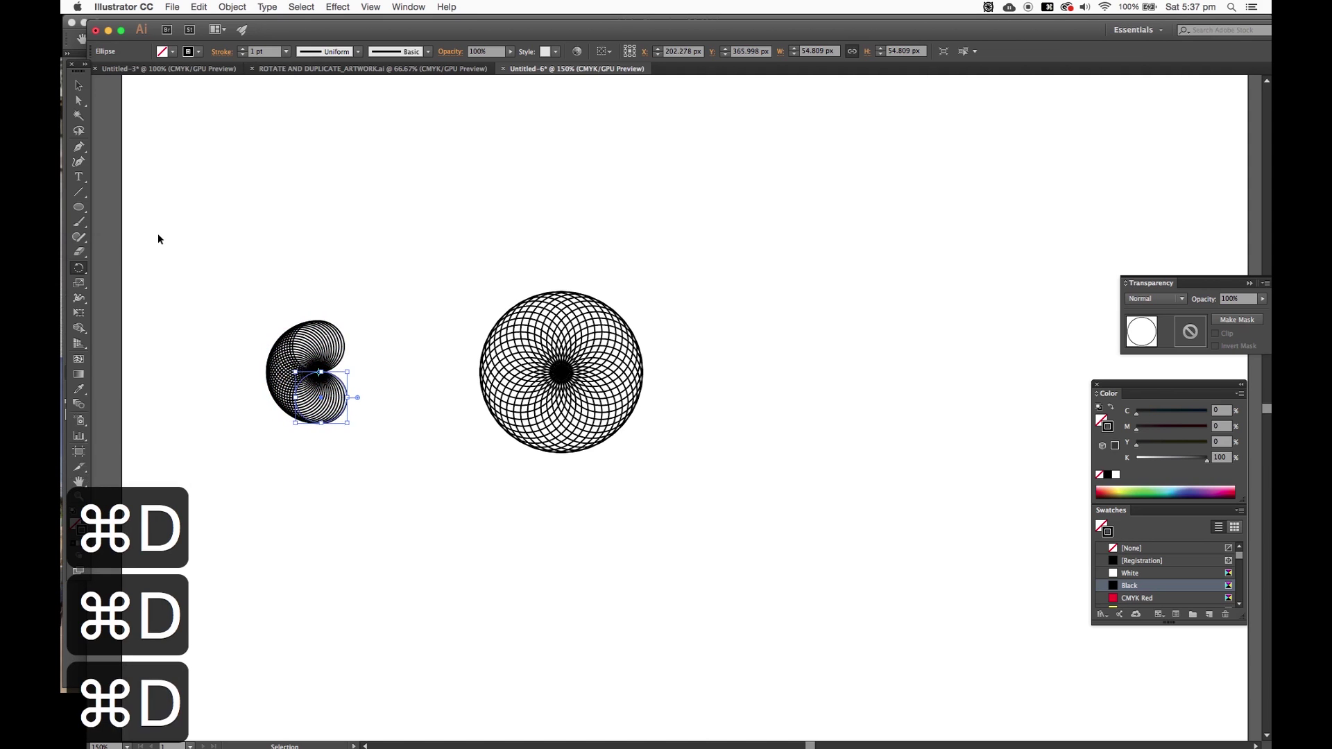
key("super+d")
key("super+d")
key("super+d")
key("super+d")
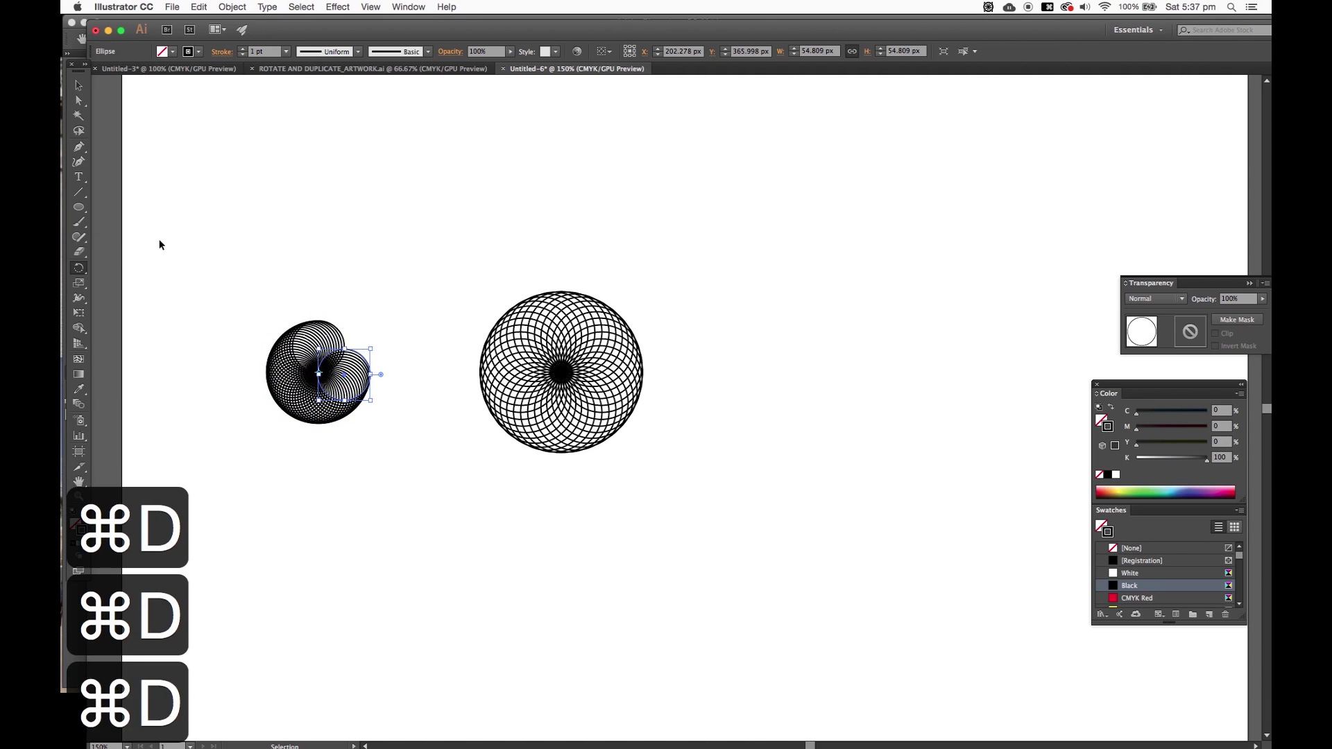
key("super+d")
key("super+d")
key("super+d")
key("super+d")
key("super+d")
key("super+d")
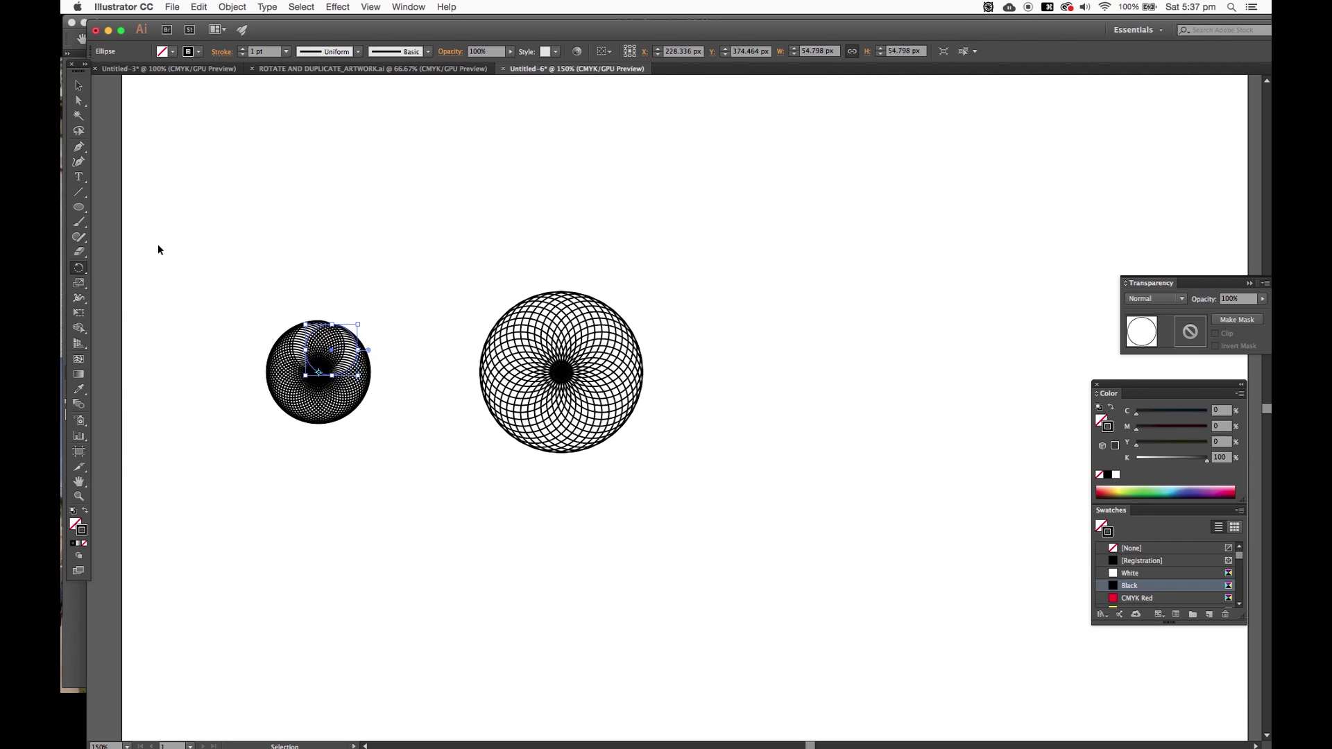
key("super+d")
key("super+d")
key("super+d")
key("super+d")
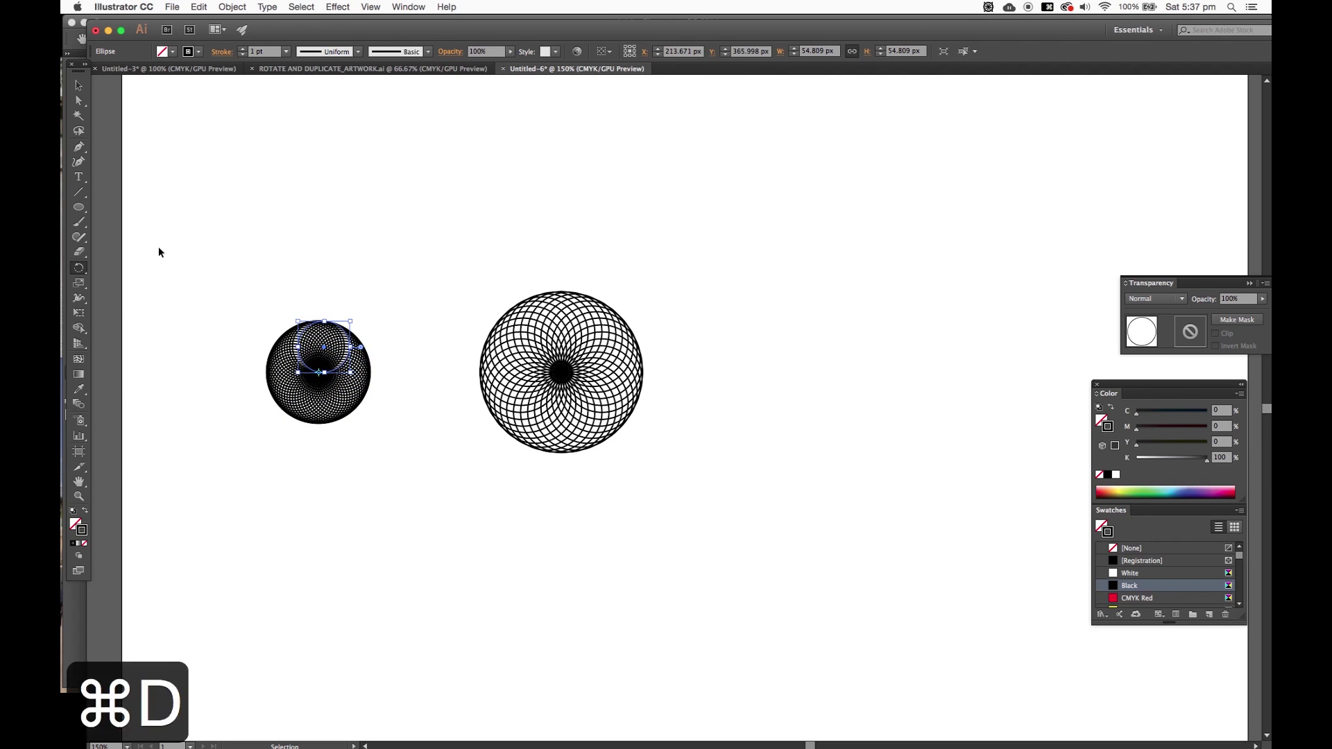
- Group all the circles of the small ring into one object
double_click(79, 84)
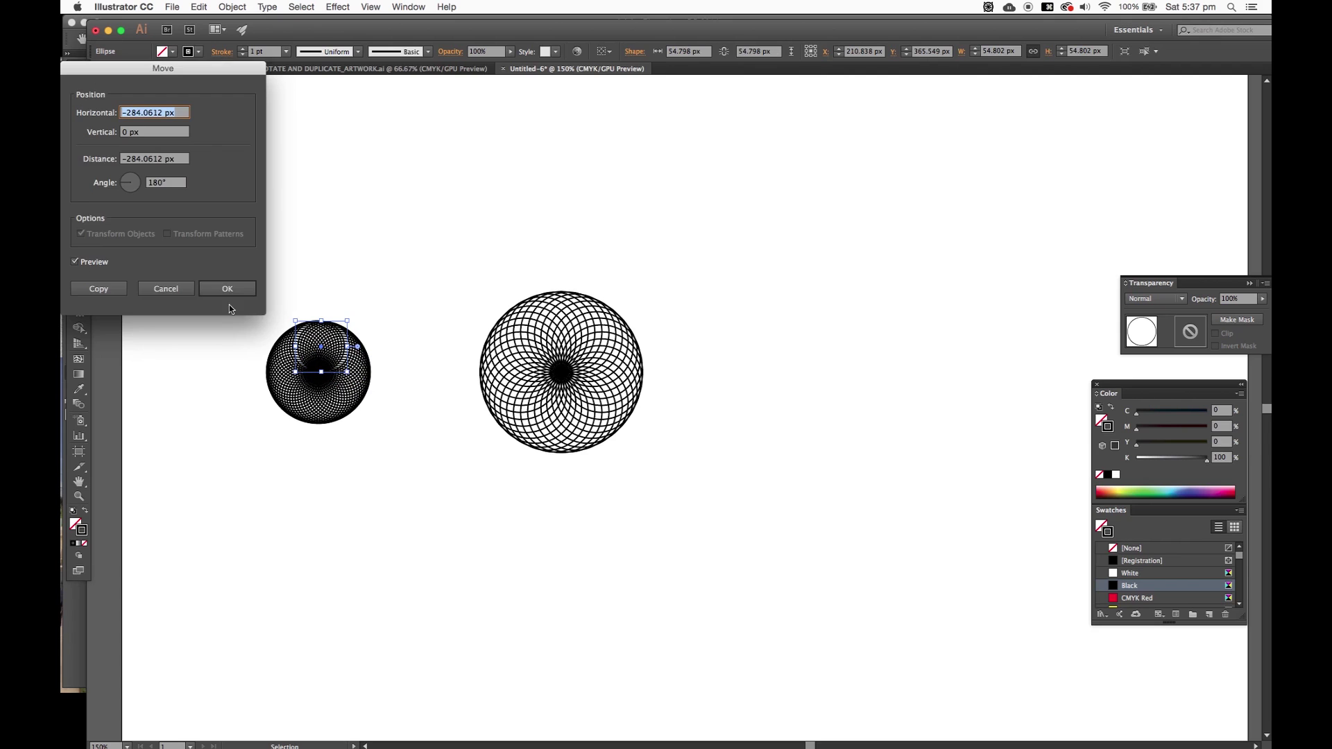
key("Escape")
left_click(212, 297)
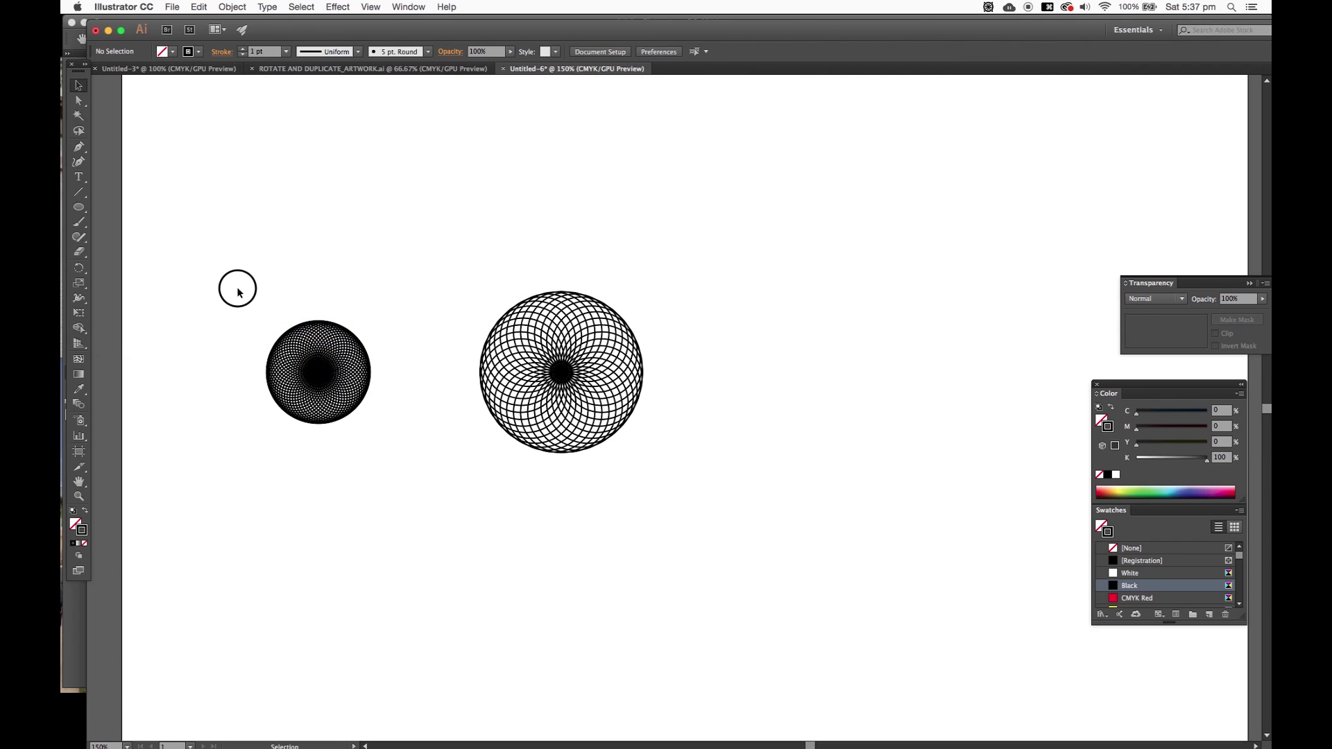
left_click_drag(254, 347, 414, 398)
key("super+g")
- Horizontally centre the small ring on the large mandala and move both toward the page centre
left_click_drag(665, 240, 229, 553)
left_click(696, 51)
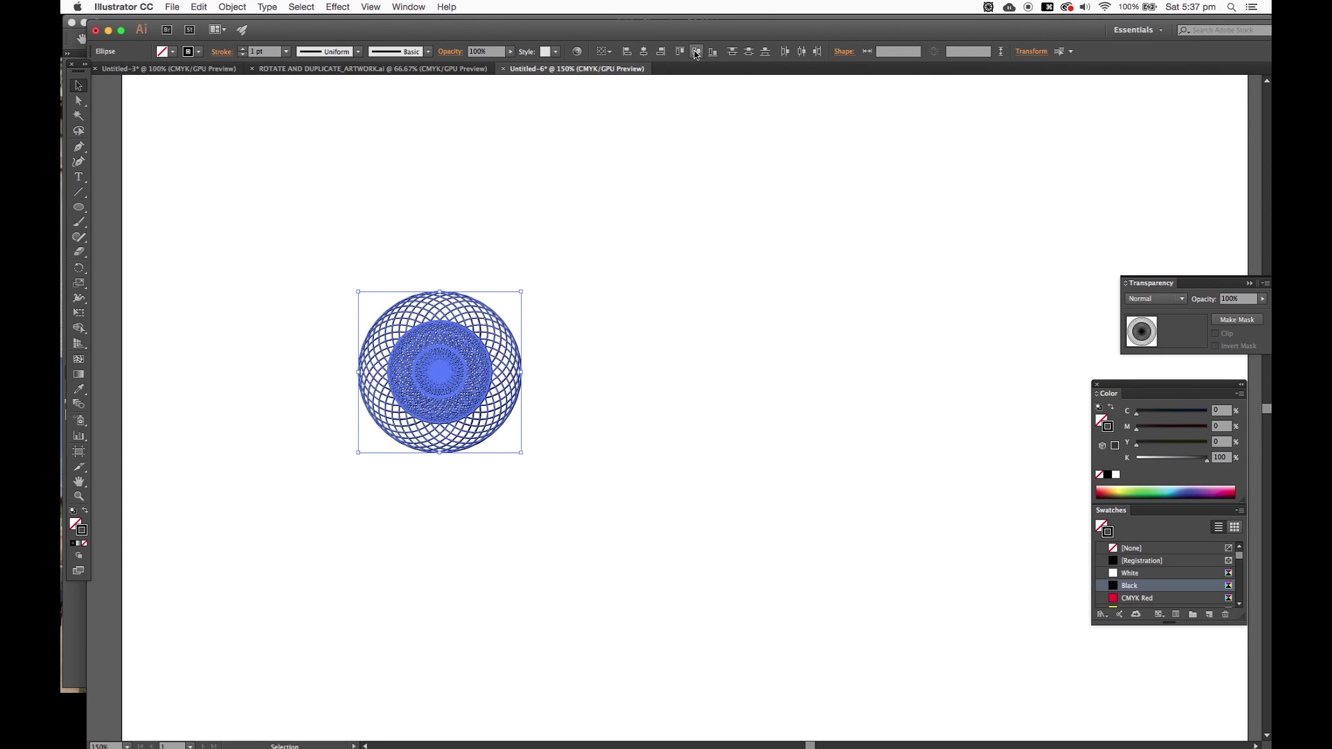
left_click_drag(427, 374, 602, 359)
left_click(512, 432)
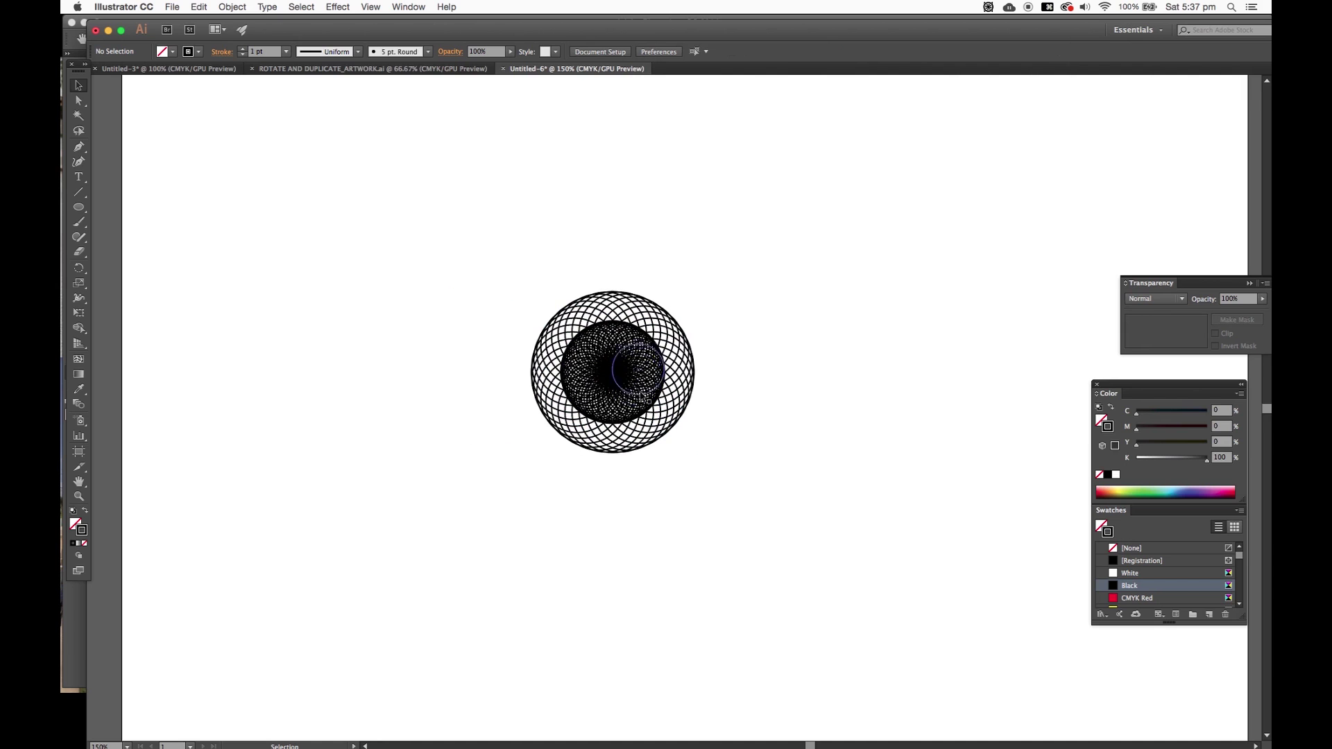
- Copy the ring artwork and drag a duplicate straight up above the original
left_click(661, 312)
key("super+c")
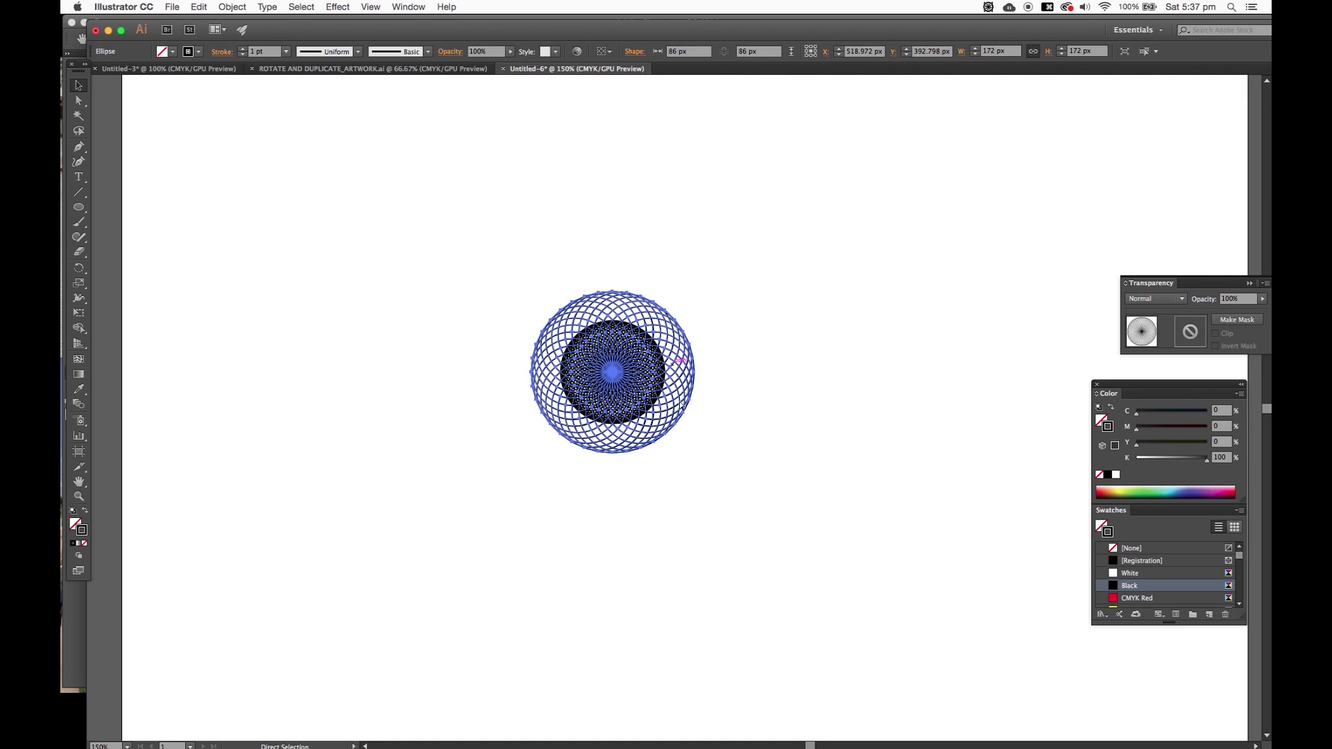
left_click_drag(671, 409, 672, 282)
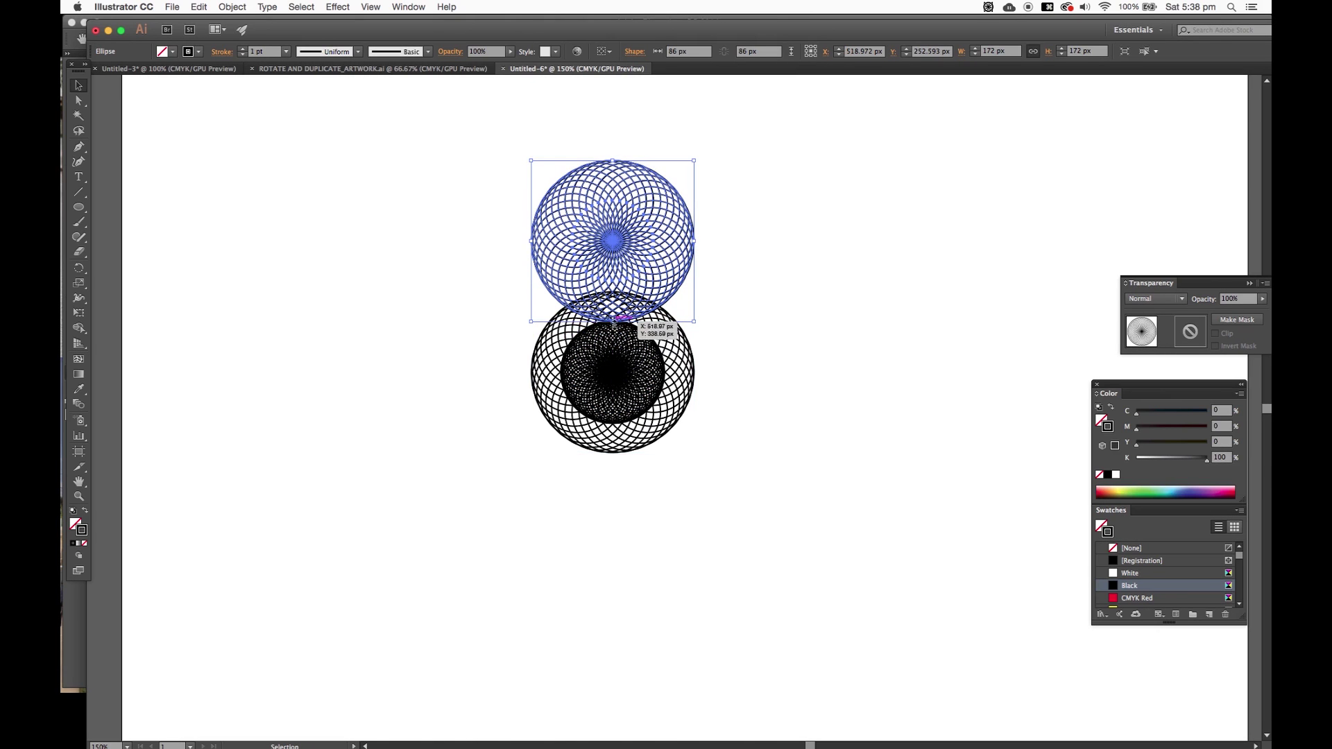
- Make a 12° rotated copy of the ring pivoting on the lower mandala's centre
left_click(79, 269)
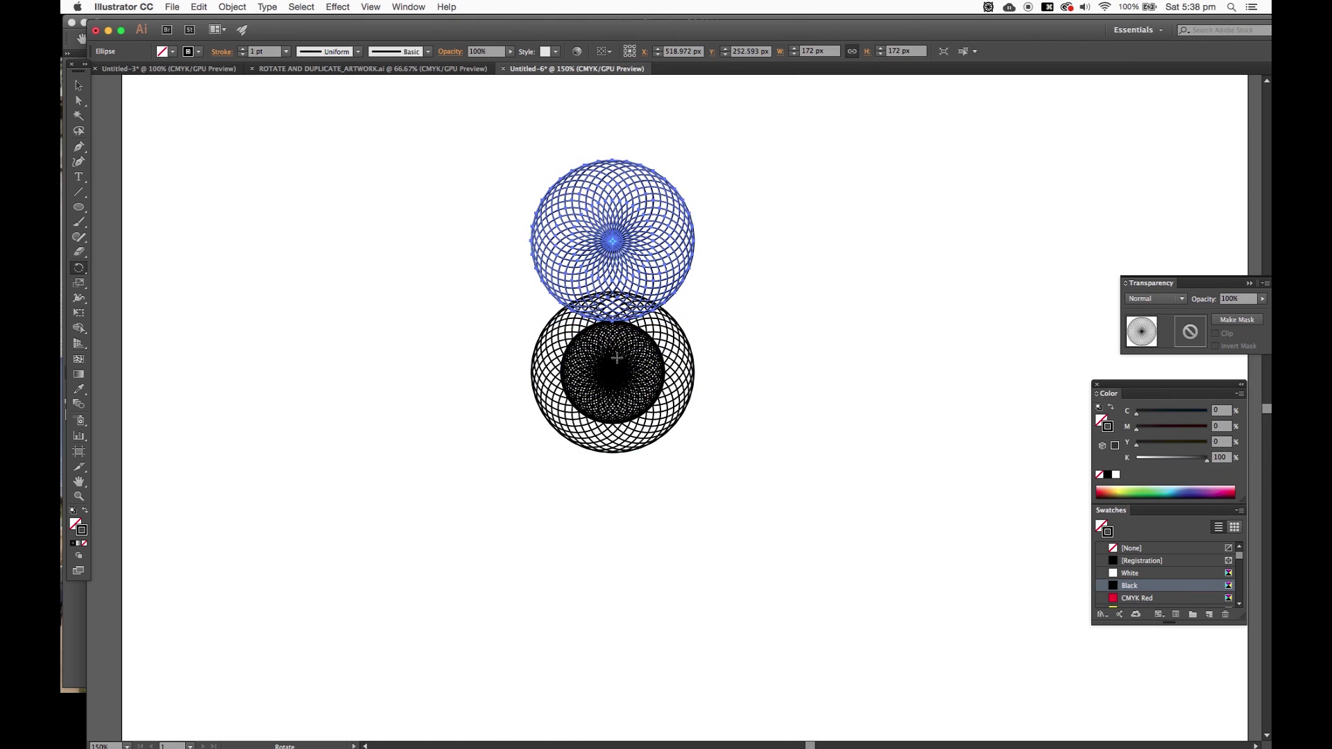
left_click_drag(614, 359, 612, 372)
left_click(613, 374, "alt")
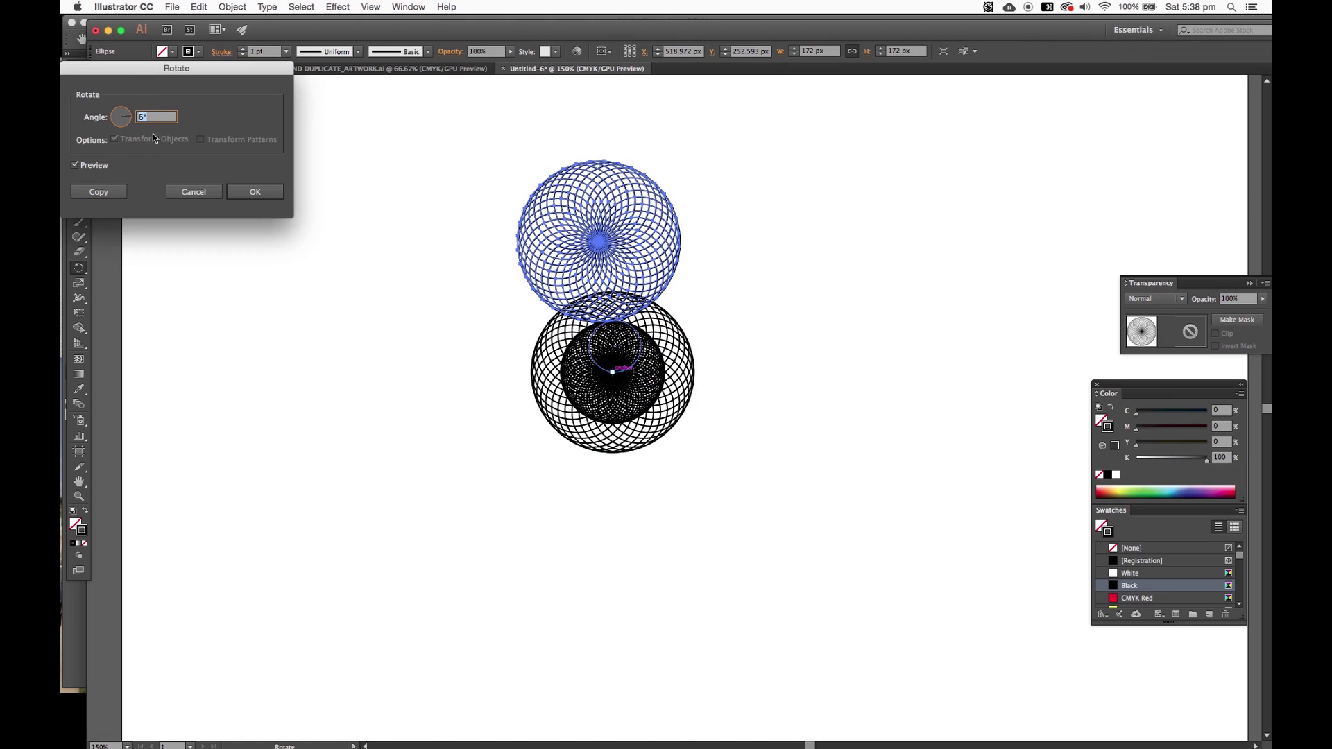
type("12")
left_click(82, 168)
left_click(82, 168)
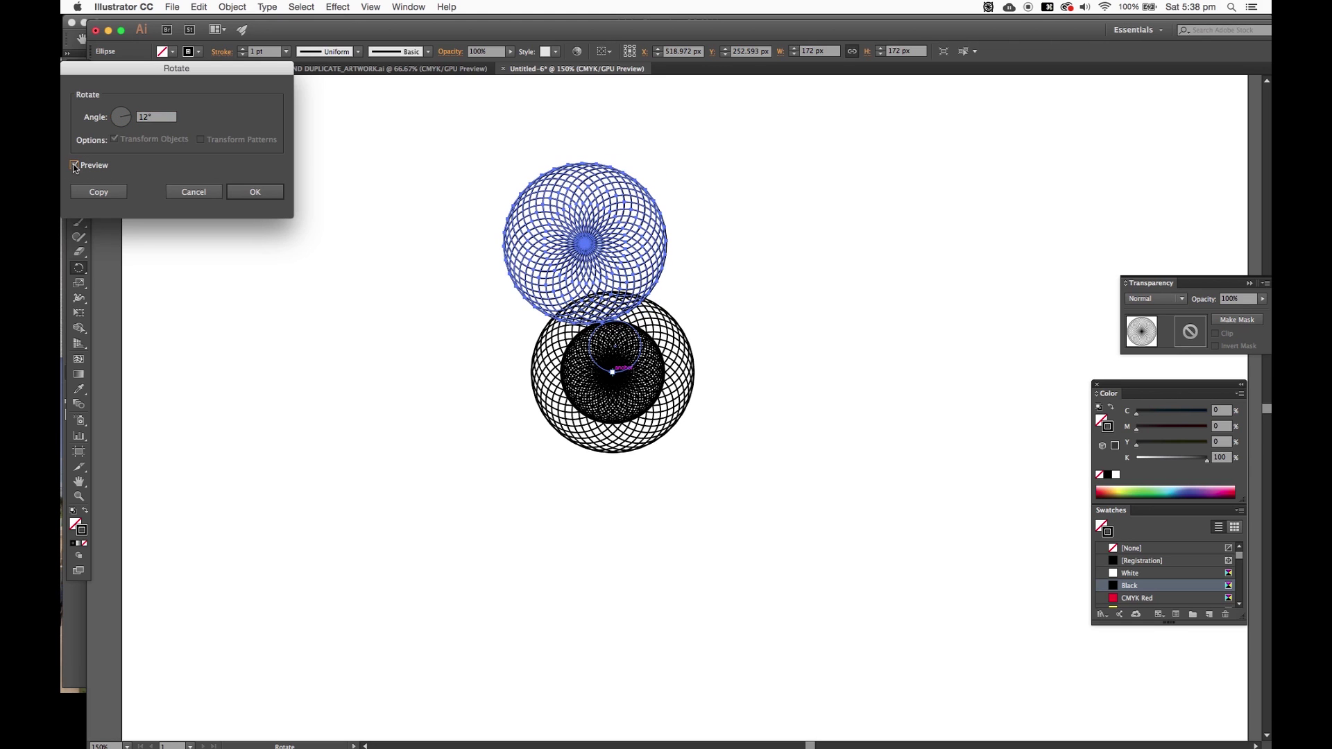
left_click(97, 192)
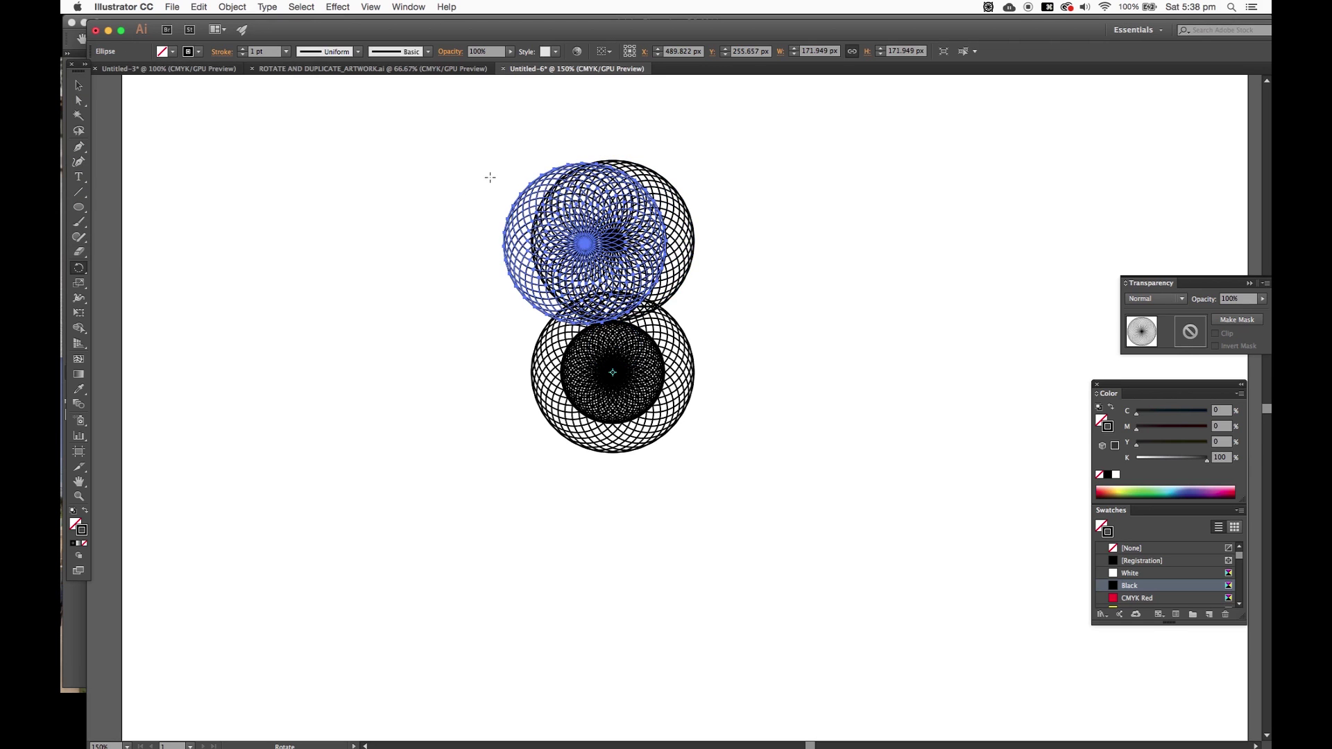
- Repeat the 12° rotated copy until the circles close a full ring, then select all copies
key("super+d")
key("super+d")
key("super+d")
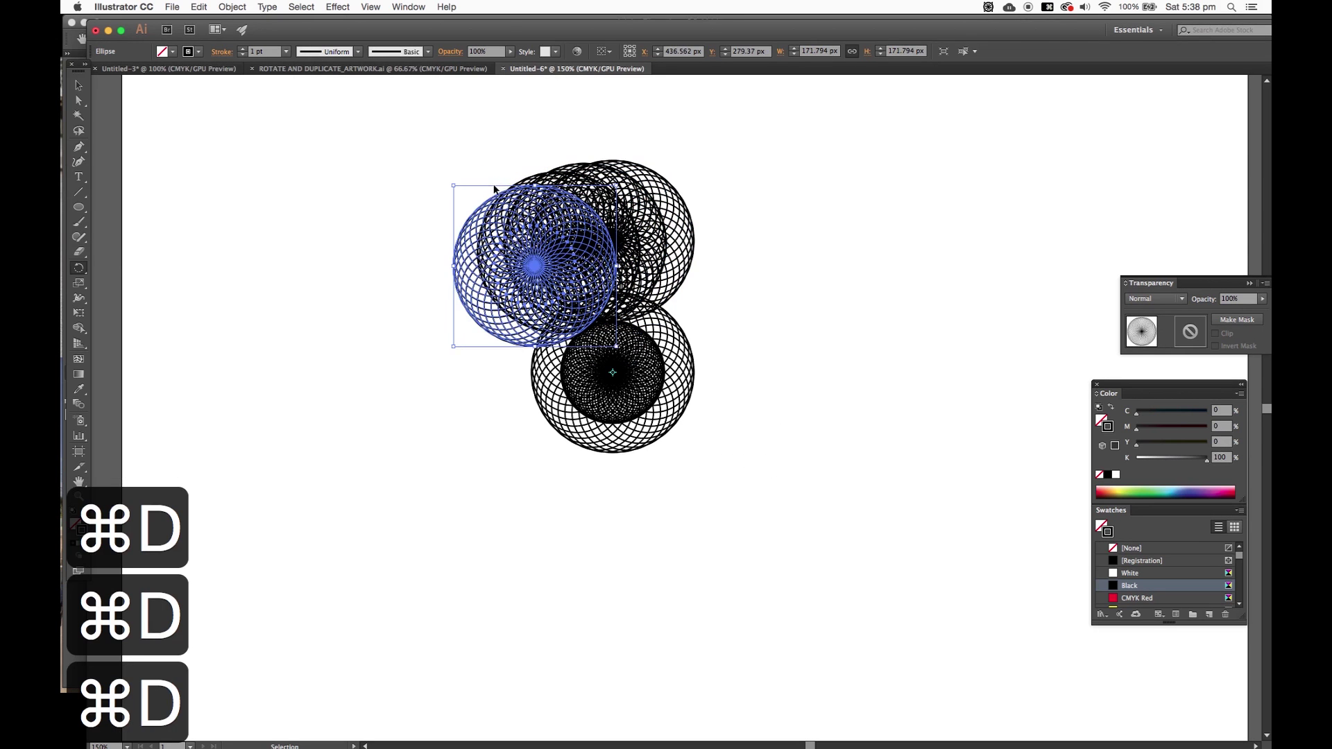
key("super+d")
key("super+d")
key("super+d")
key("super+d")
key("super+d")
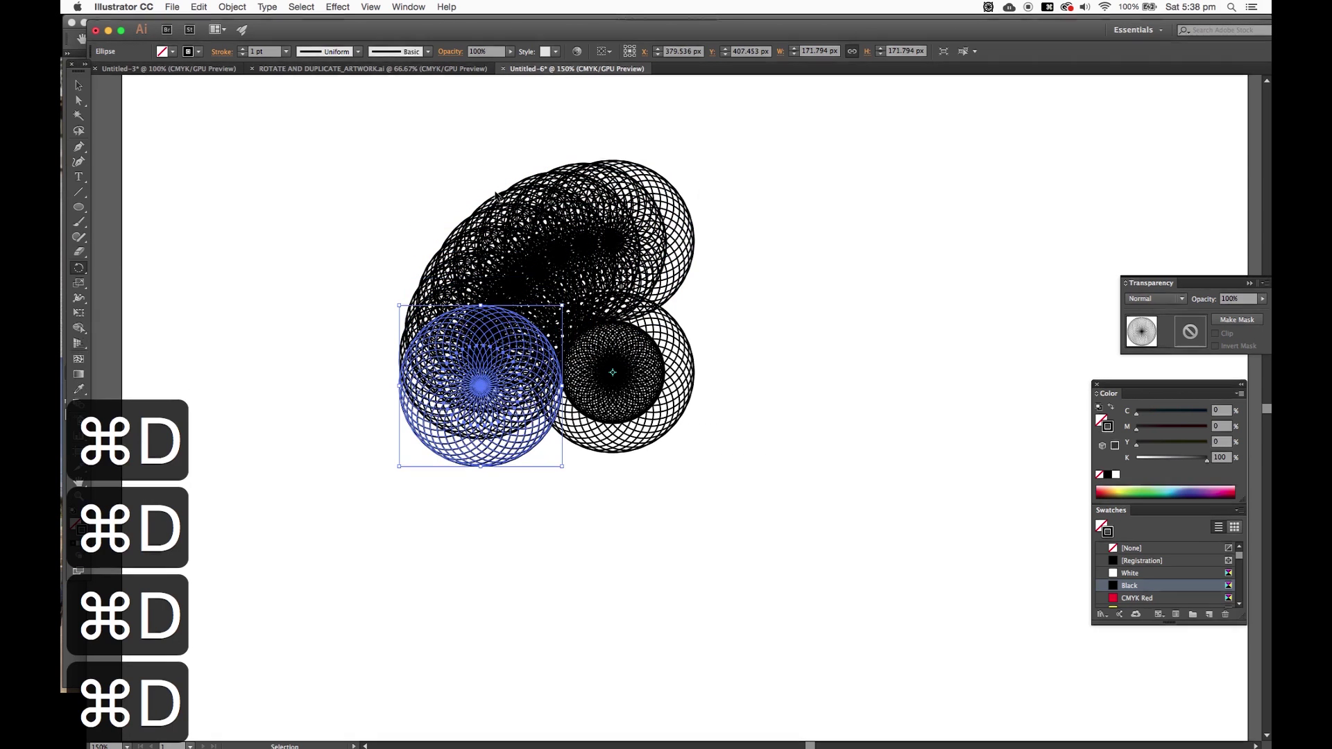
key("super+d")
key("super+d")
key("super+d")
key("super+d")
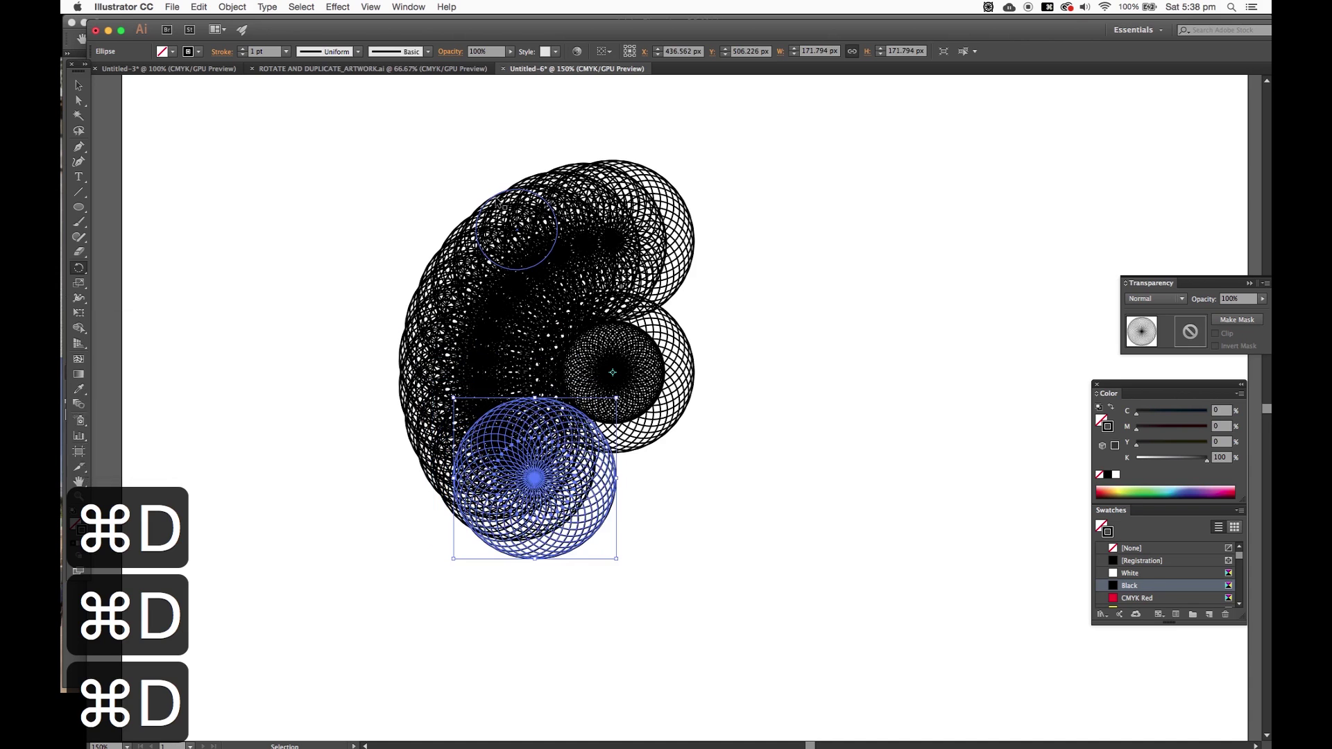
key("super+d")
key("super+d")
key("super+d")
key("super+d")
key("super+d")
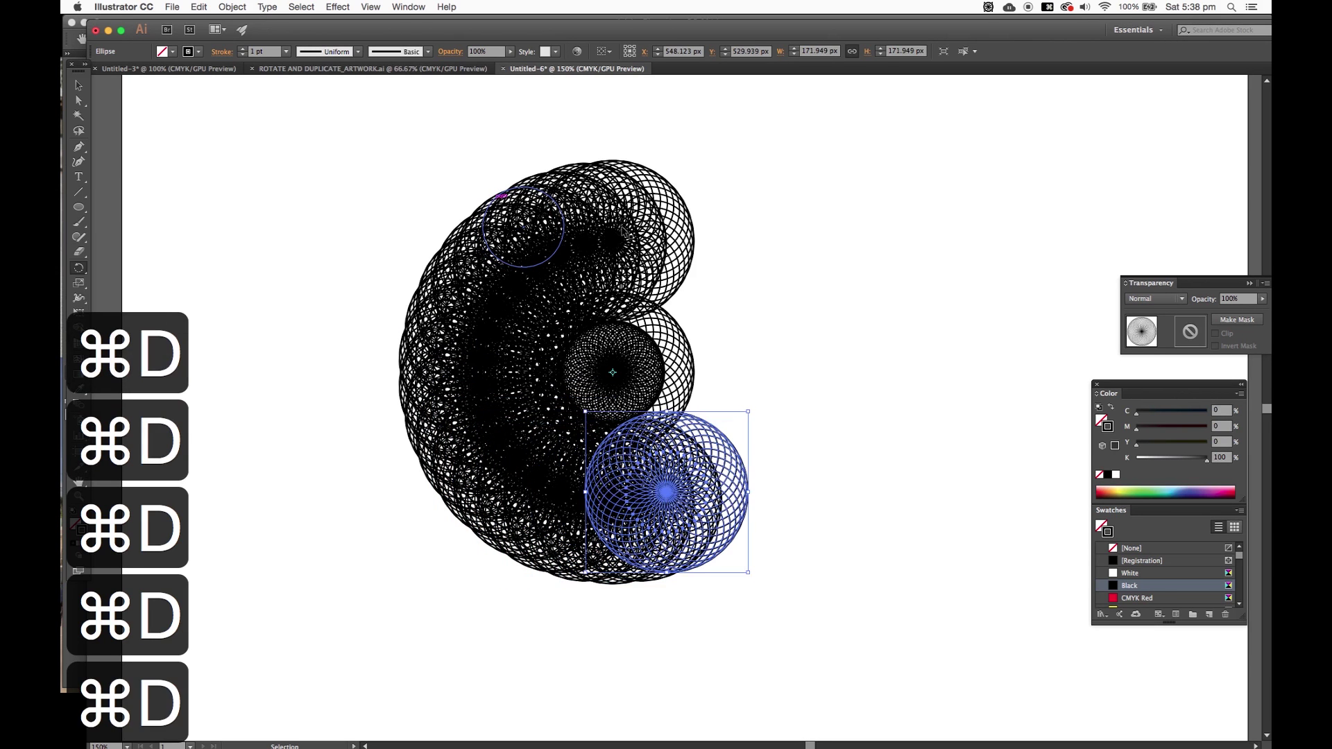
key("super+d")
key("super+d")
key("super+d")
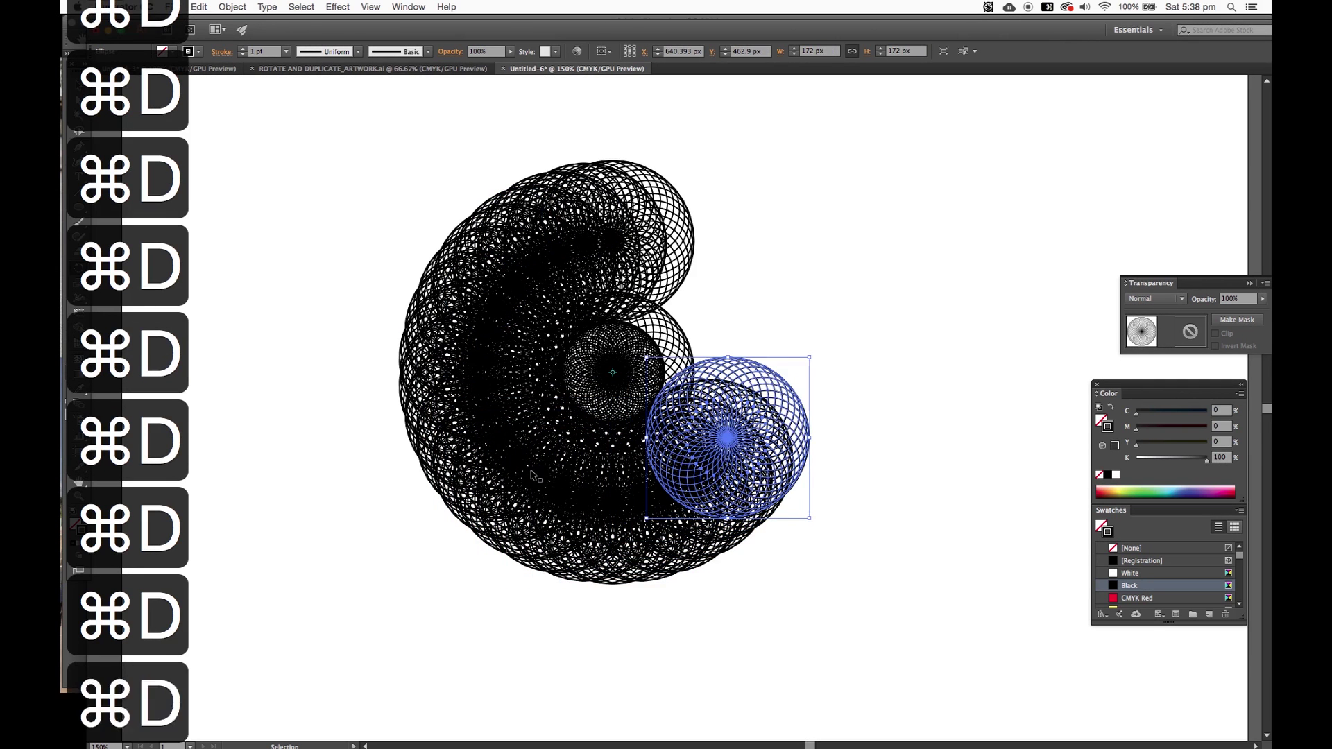
key("super+d")
key("super+d")
key("super+d")
key("super+d")
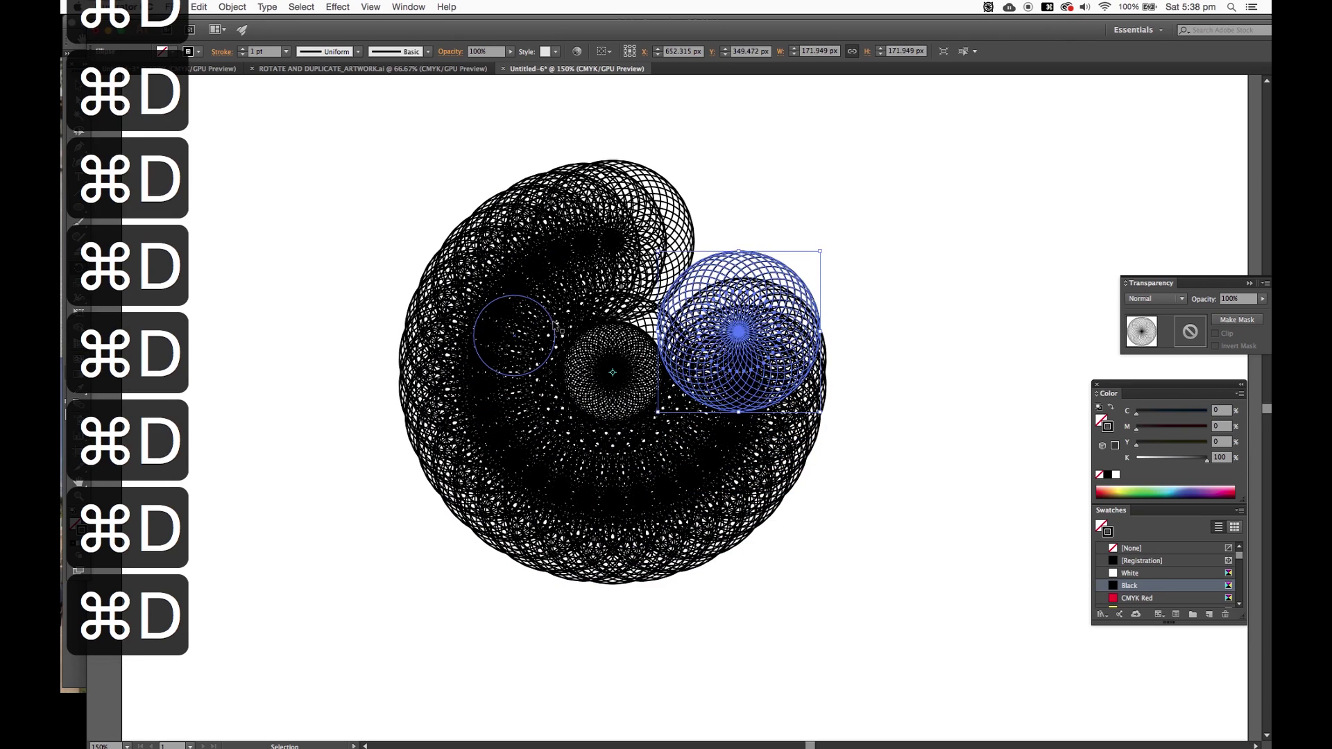
key("super+d")
key("super+d")
key("super+d")
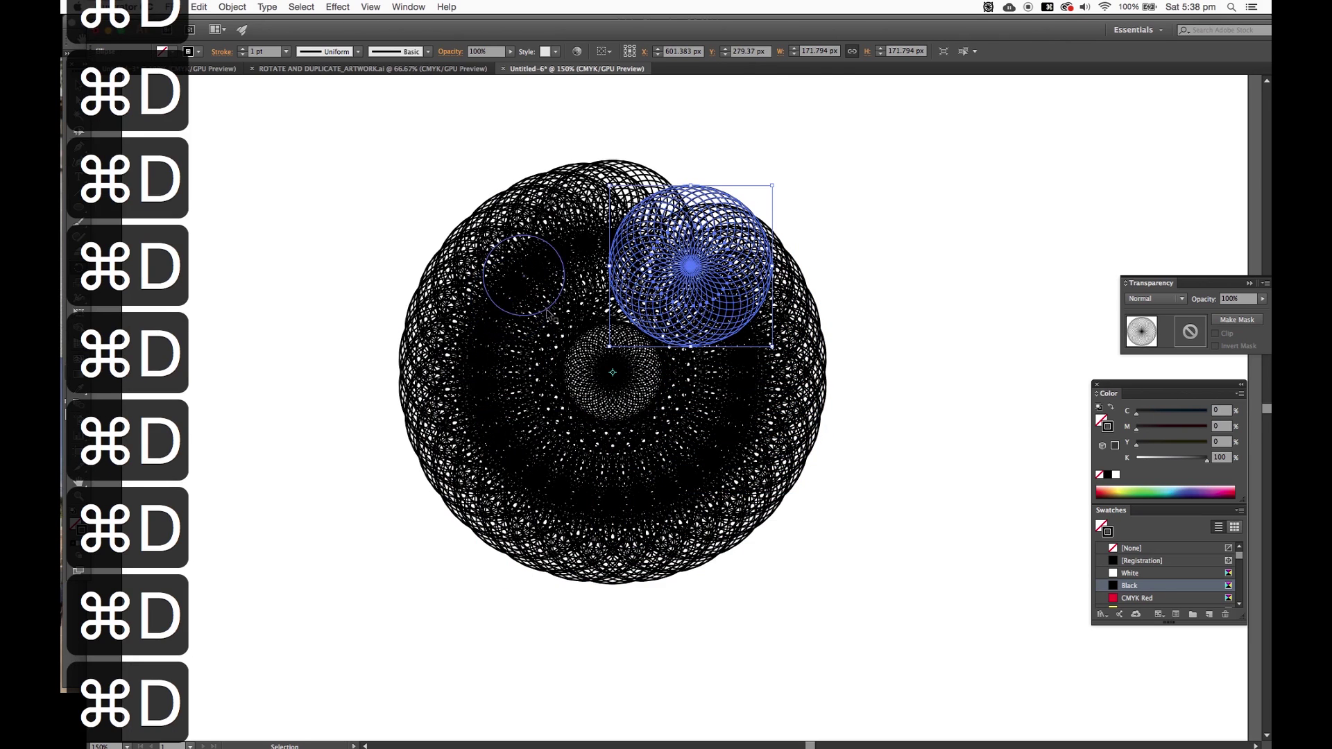
key("super+d")
key("super+d")
key("r")
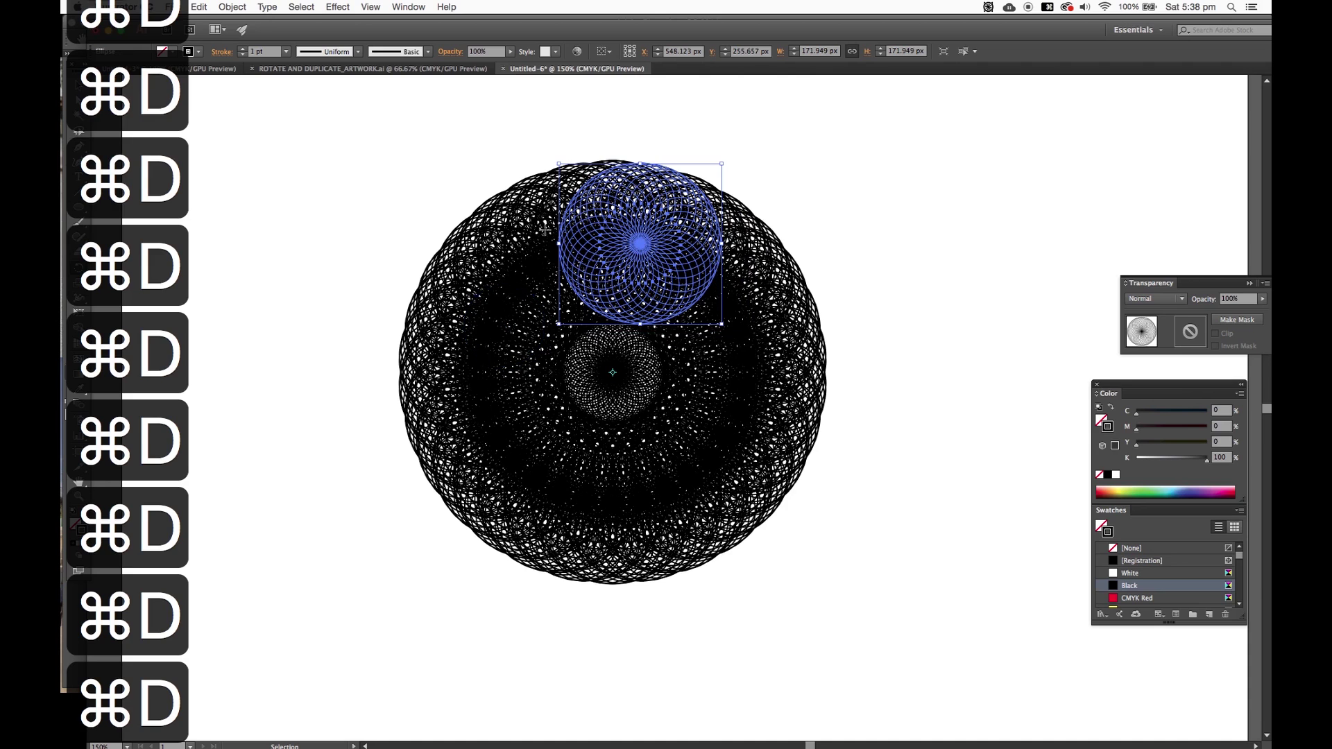
left_click(80, 86)
left_click_drag(369, 151, 868, 580)
- Set the whole mandala's stroke to light turquoise (C 65.49%, M 15.69%)
left_click(929, 294)
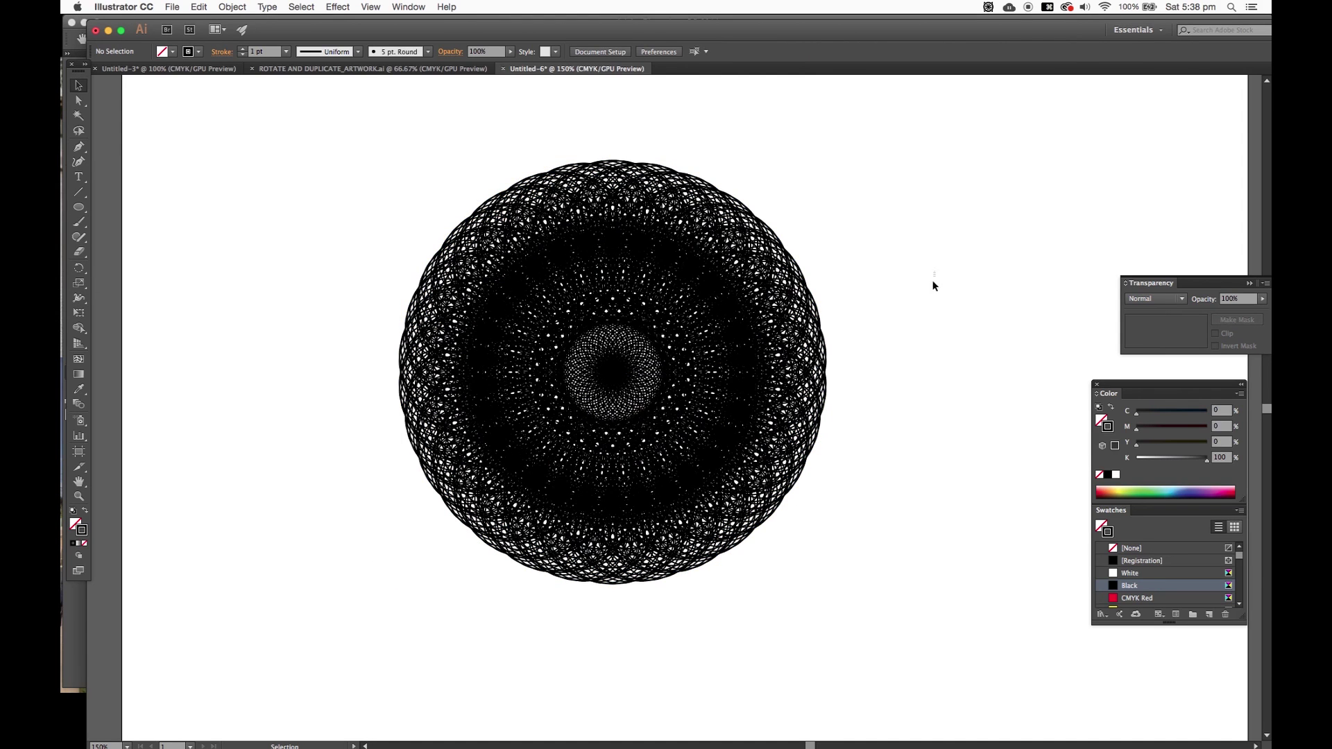
left_click_drag(895, 120, 378, 630)
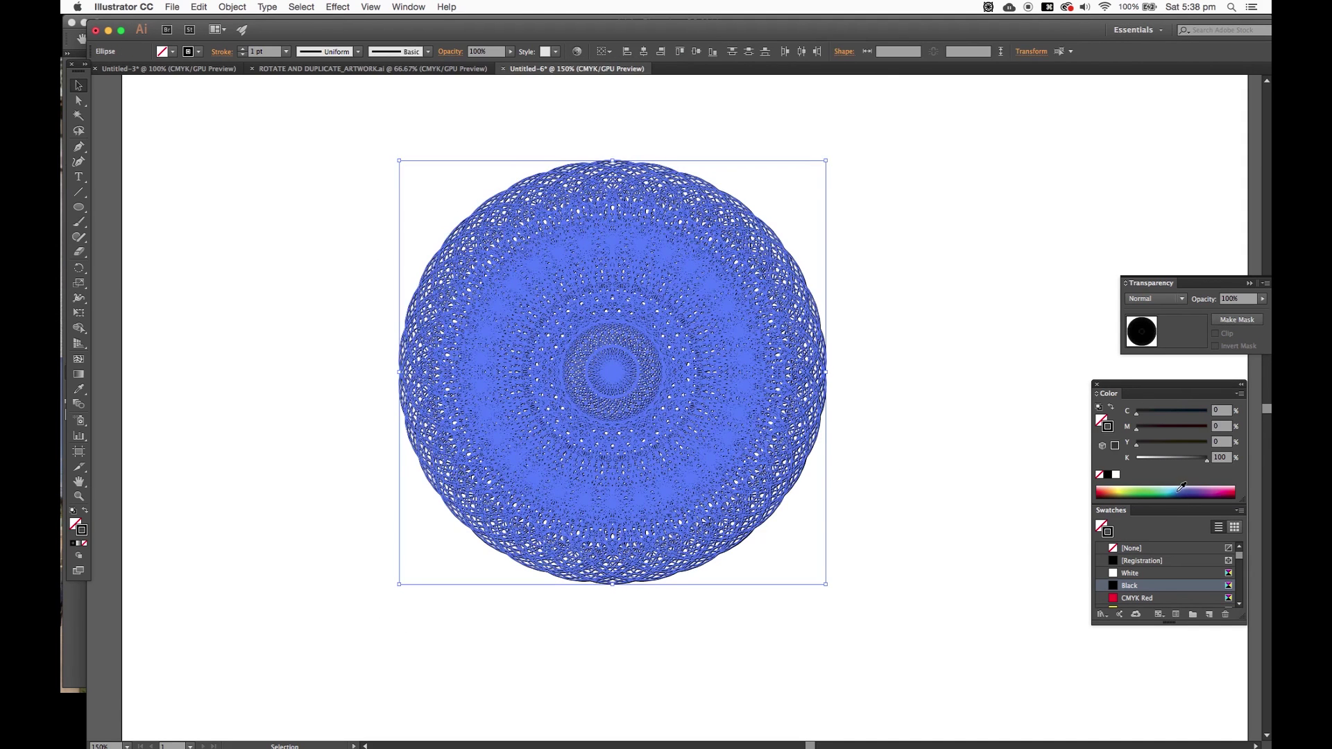
left_click(1177, 484)
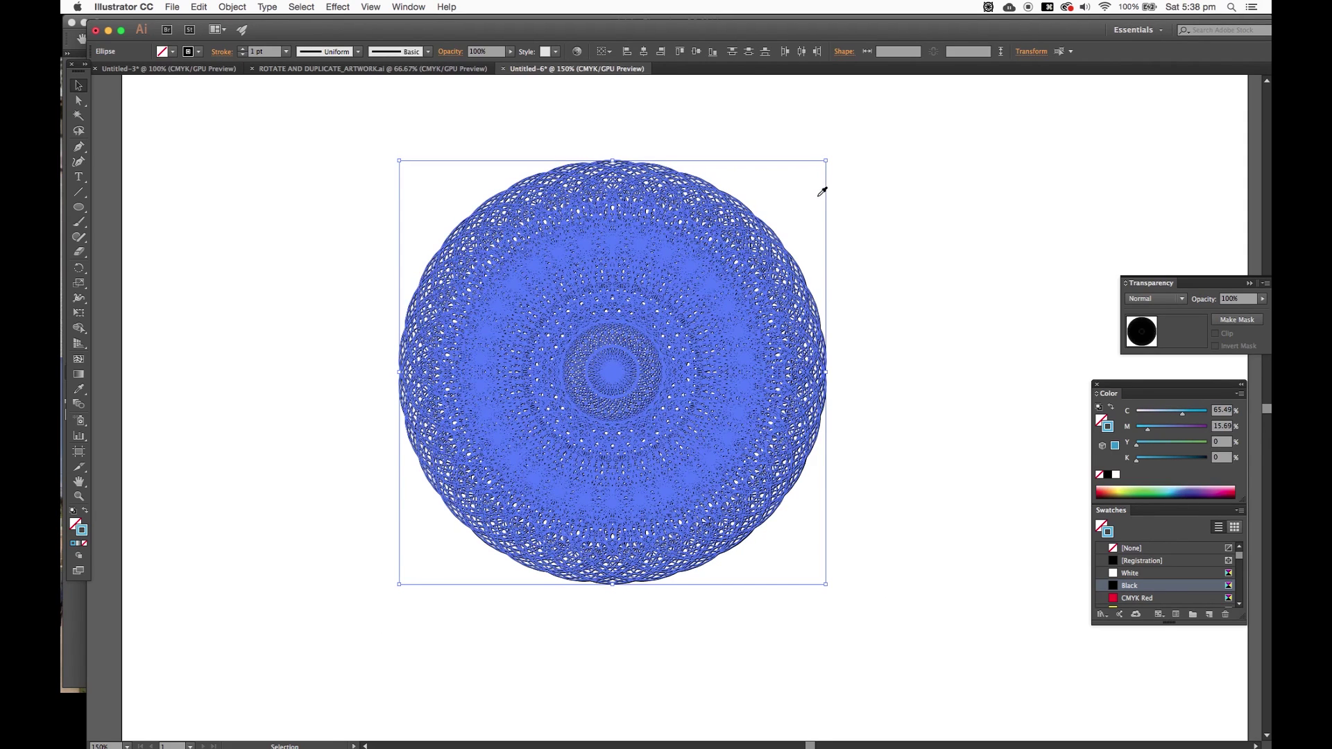
- Apply Screen blending mode to the whole turquoise mandala
left_click(866, 297)
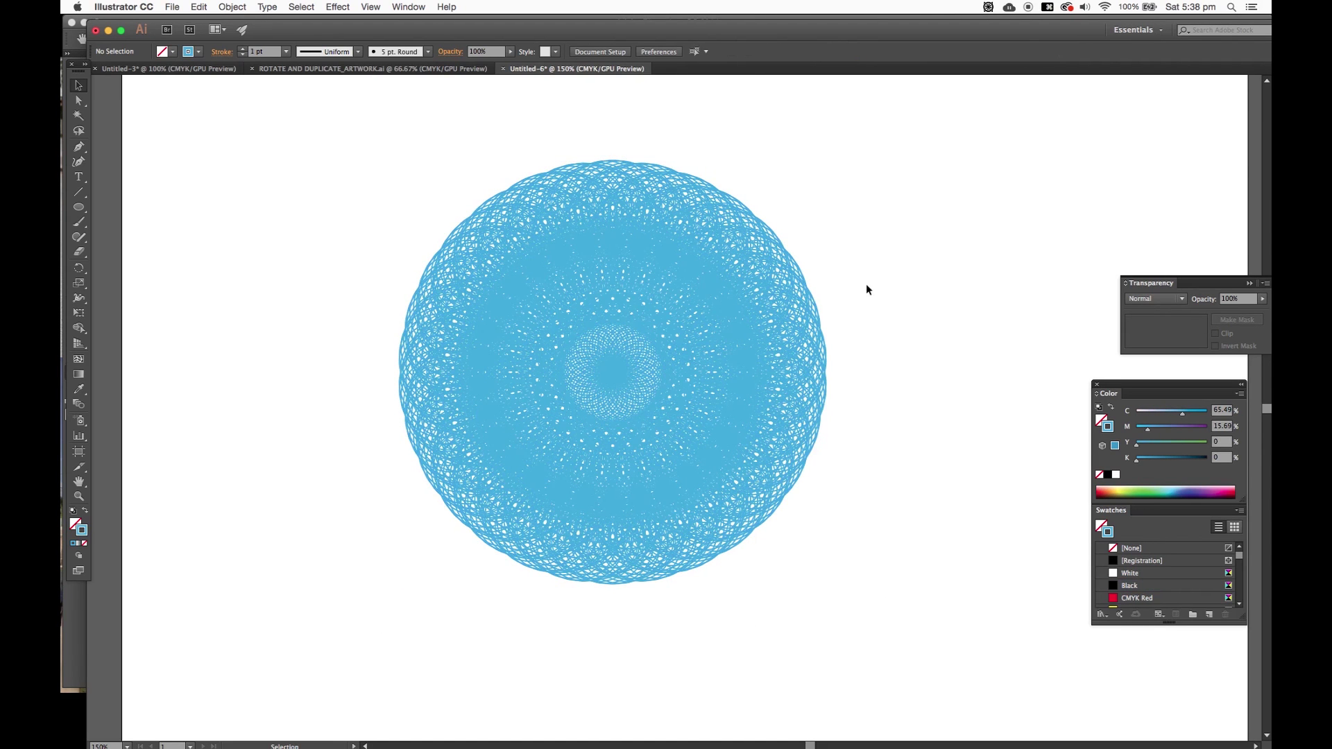
left_click_drag(902, 140, 412, 589)
left_click(1162, 302)
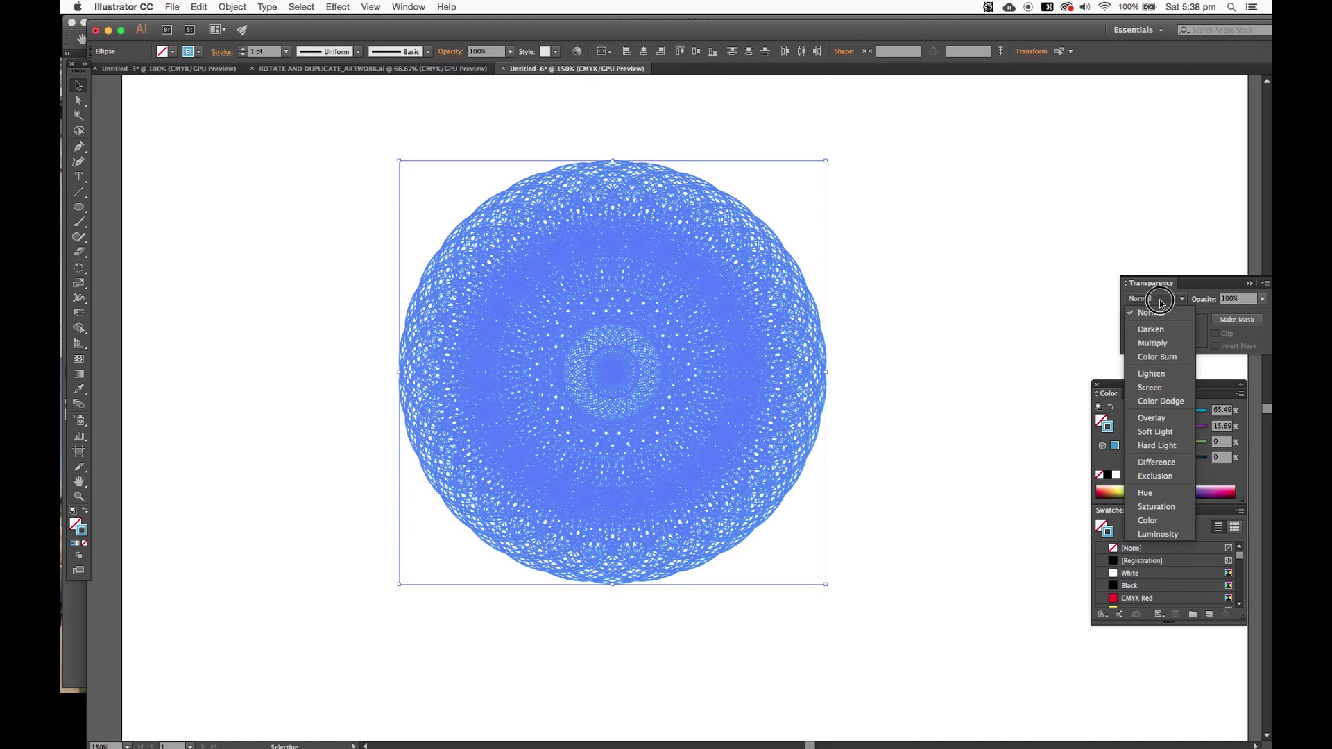
left_click(1164, 388)
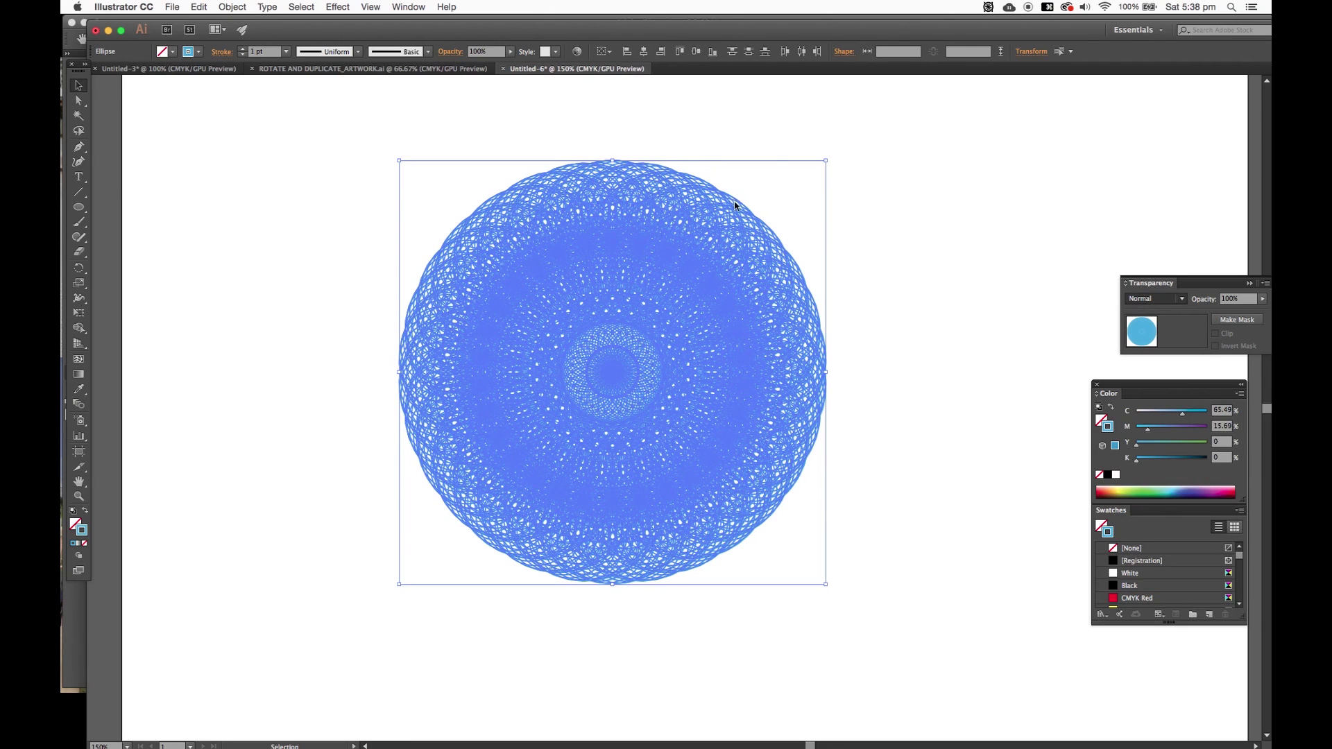
- Reselect the entire mandala and copy it for pasting into Photoshop
left_click(876, 219)
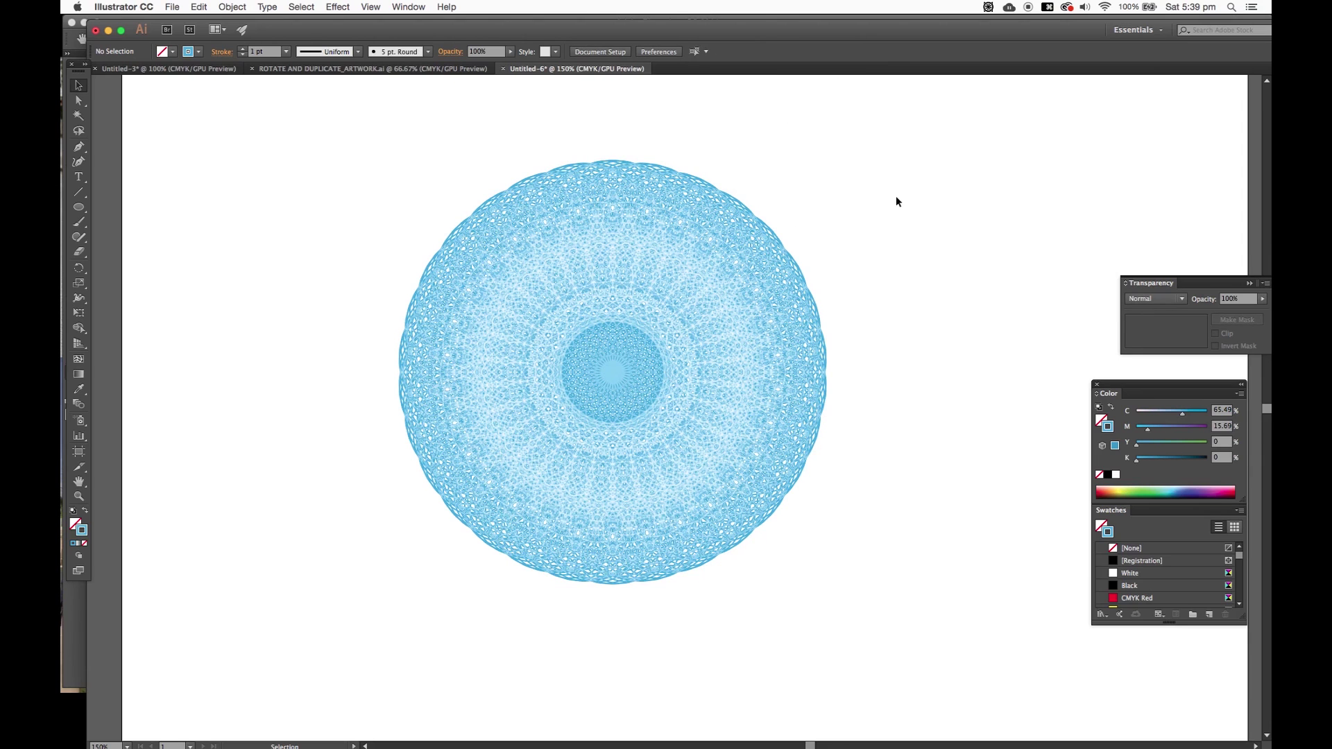
left_click_drag(917, 182, 391, 561)
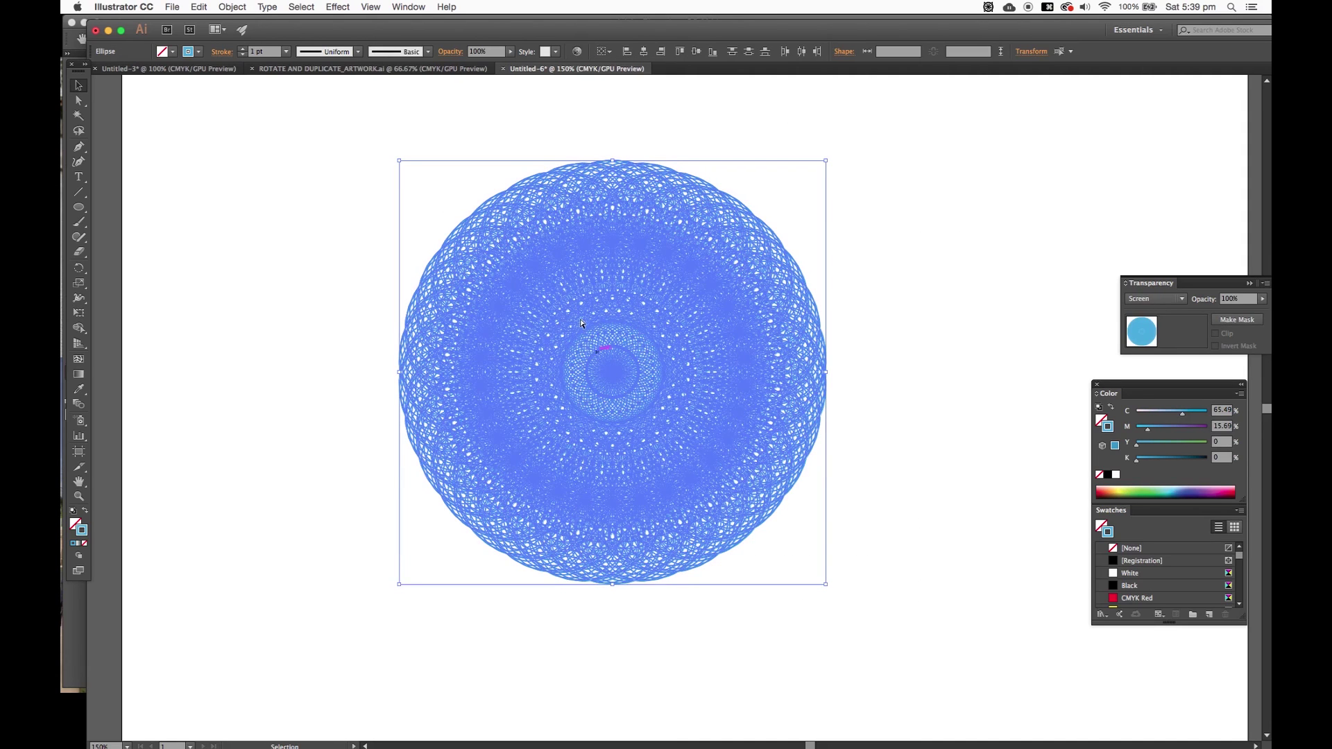
key("a")
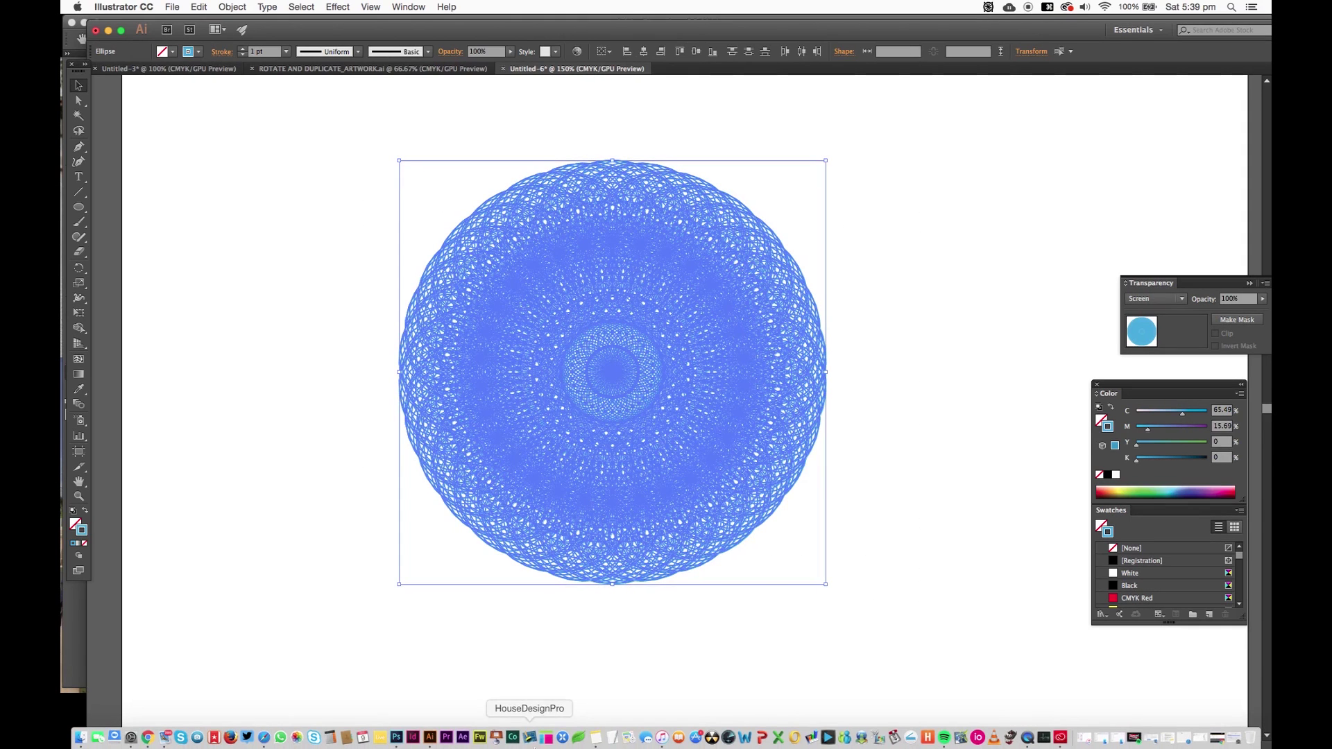
- Create a new 300 ppi document sized in centimeters and paste the mandala as pixels
left_click(397, 738)
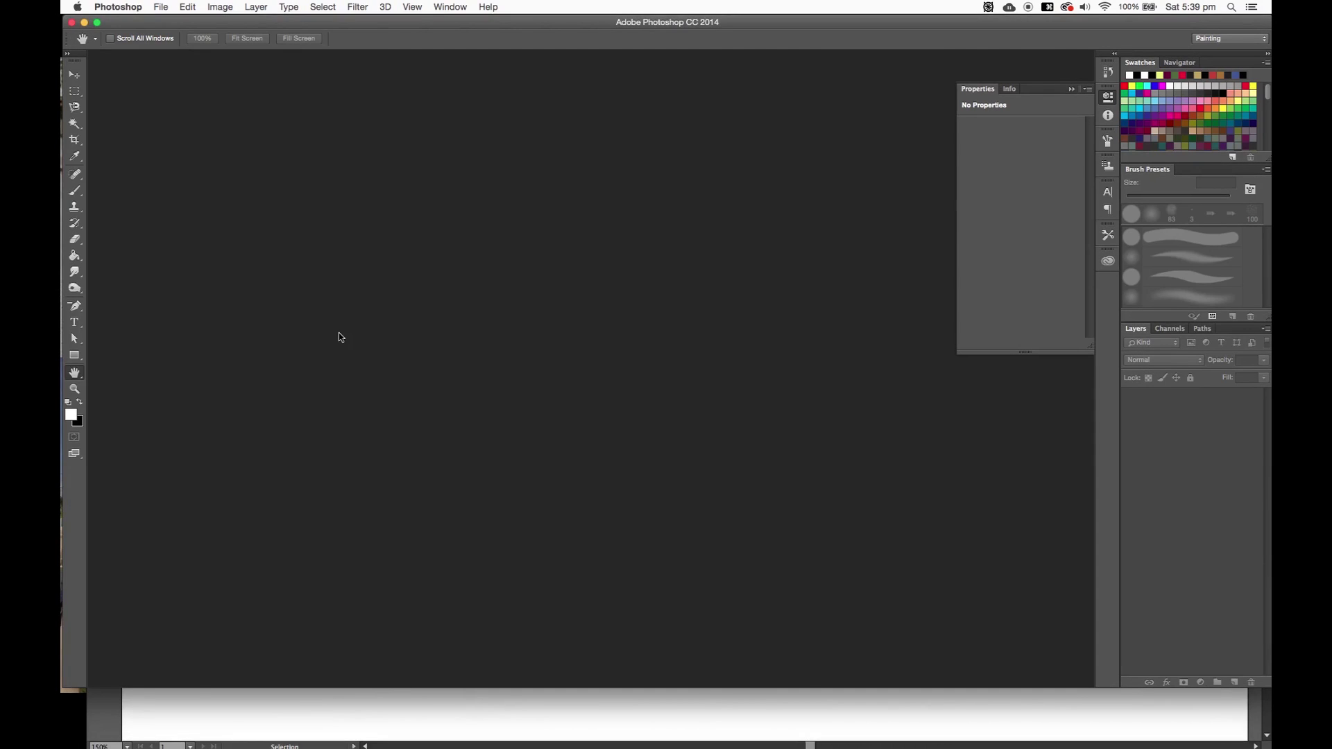
key("super+n")
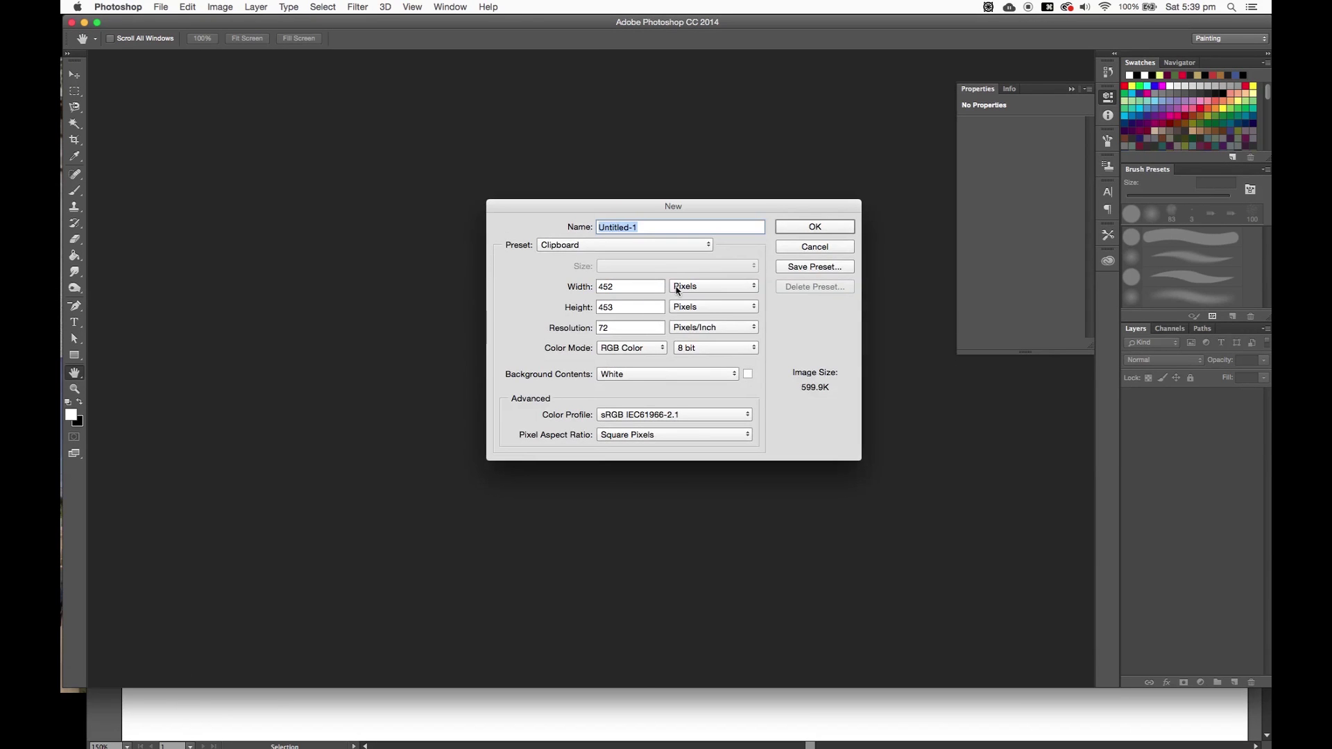
left_click(680, 291)
left_click(693, 310)
left_click(583, 323)
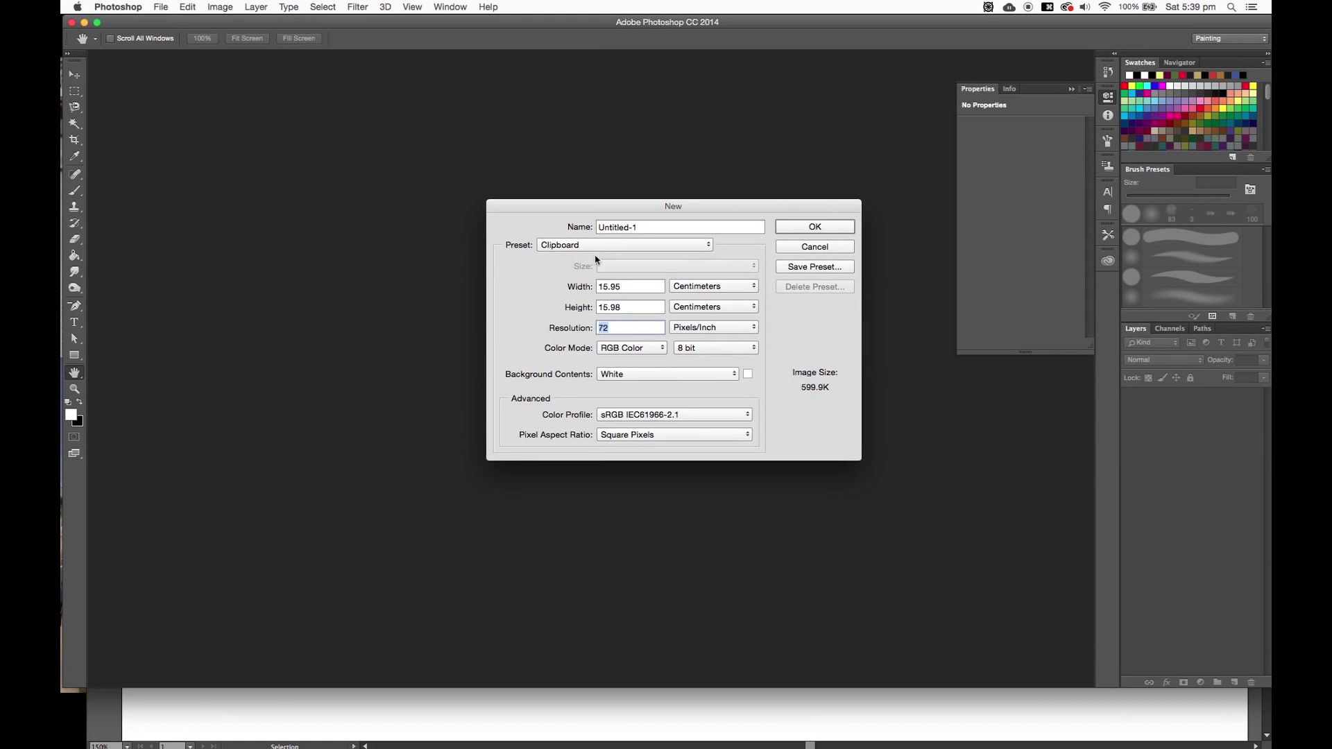
type("300")
key("Return")
key("super+v")
left_click(703, 319)
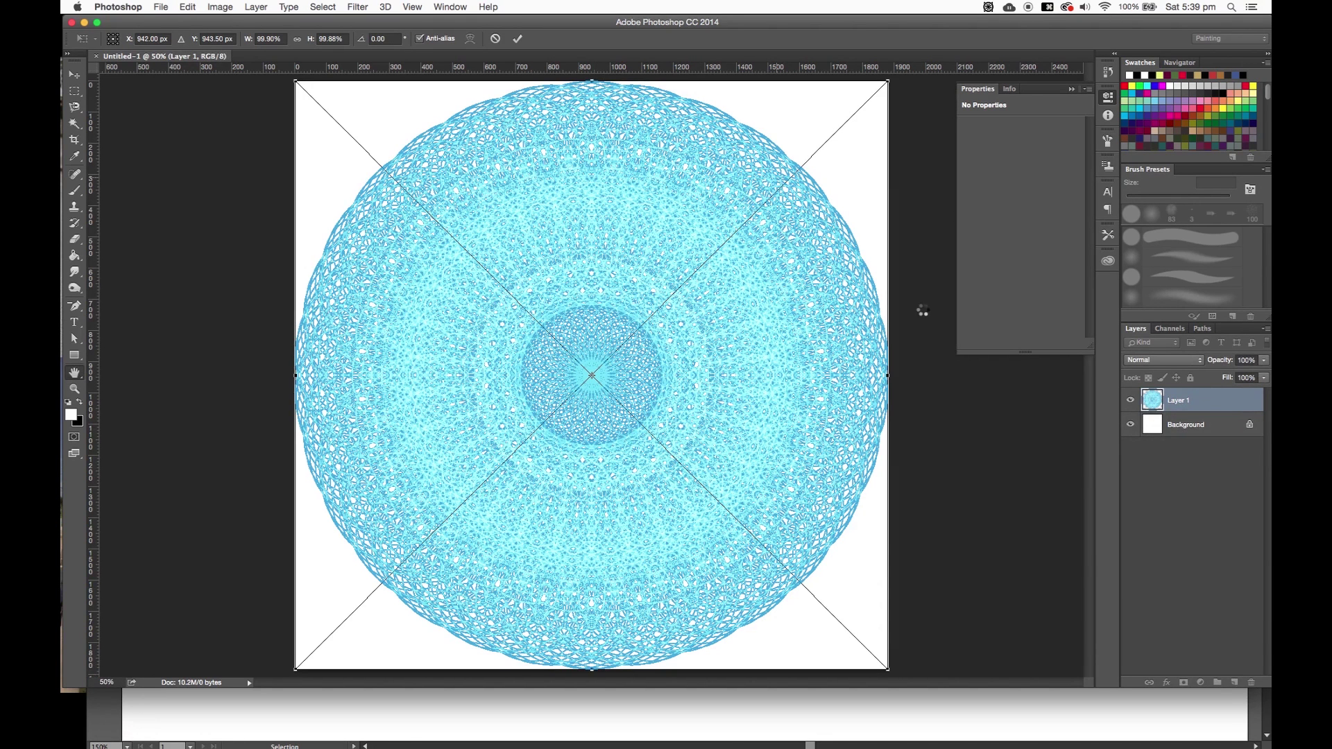
- Commit the pasted mandala as Layer 1 above the Background, leaving Normal blending
key("Return")
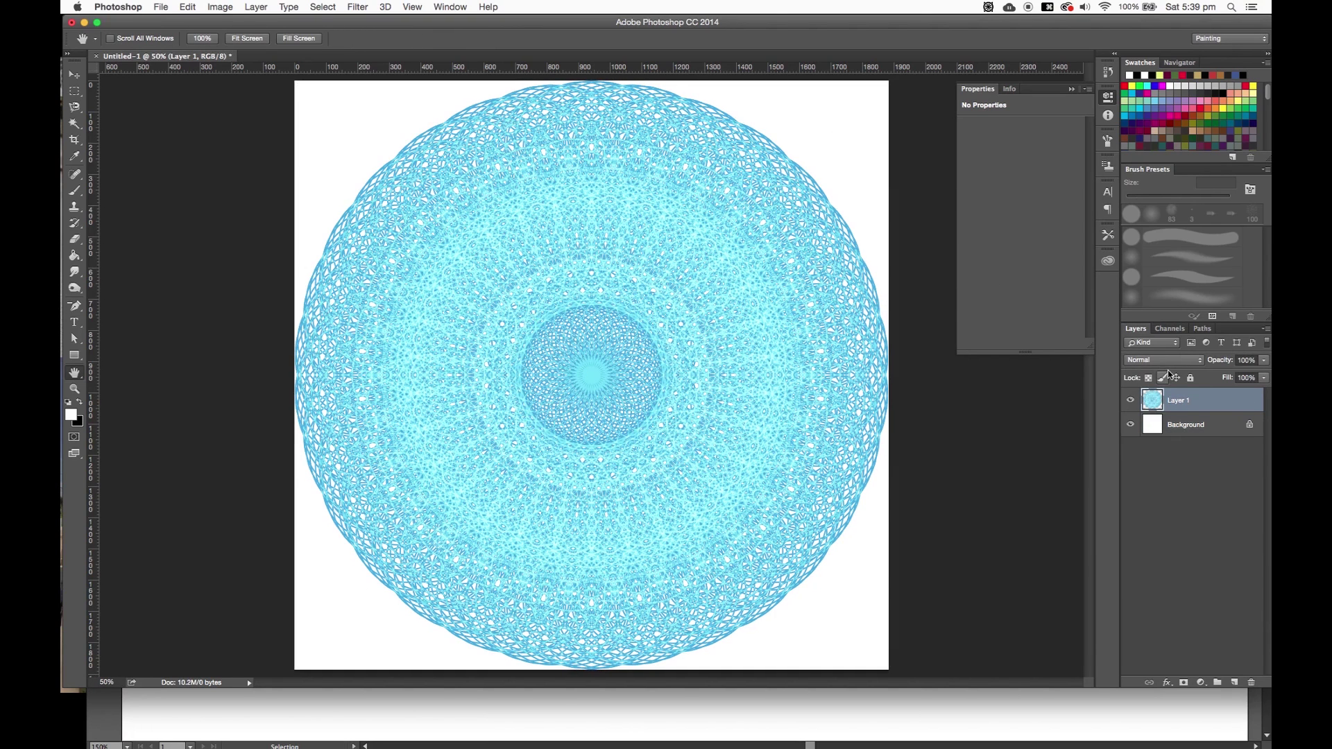
left_click(1176, 361)
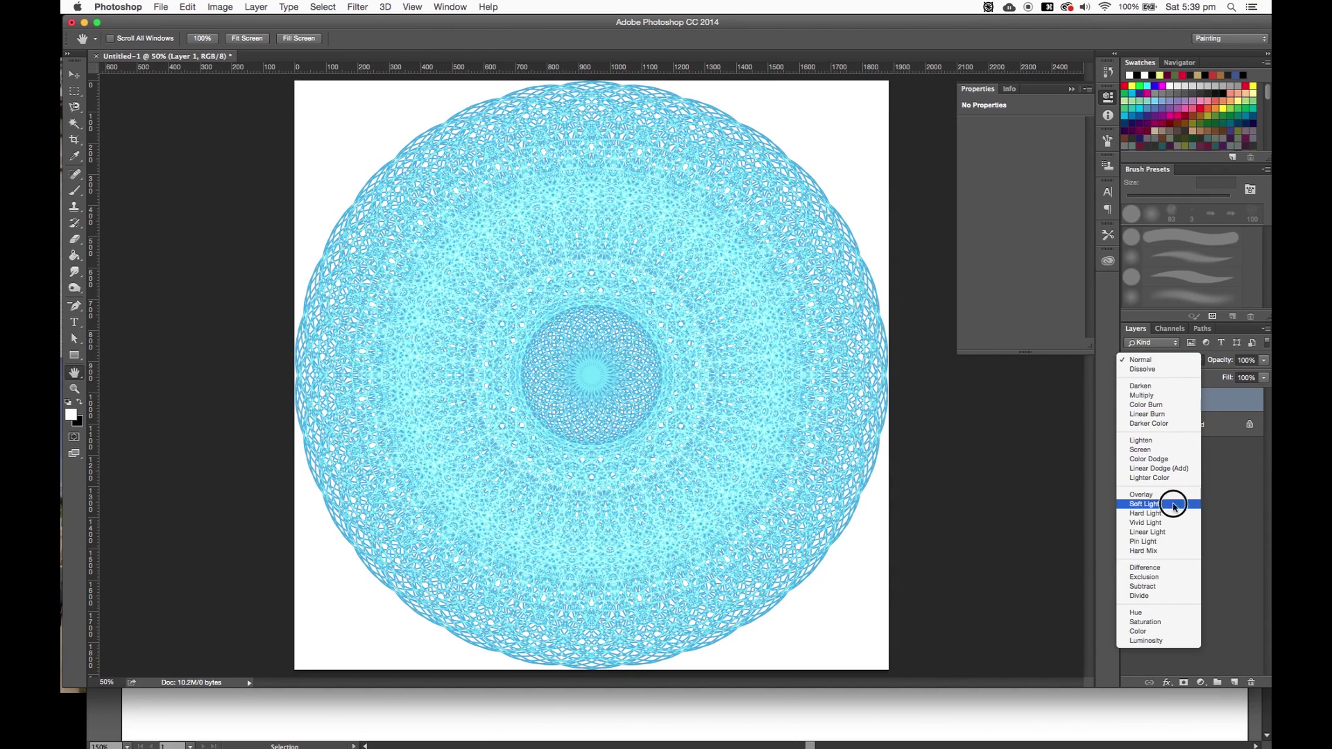
left_click(1223, 539)
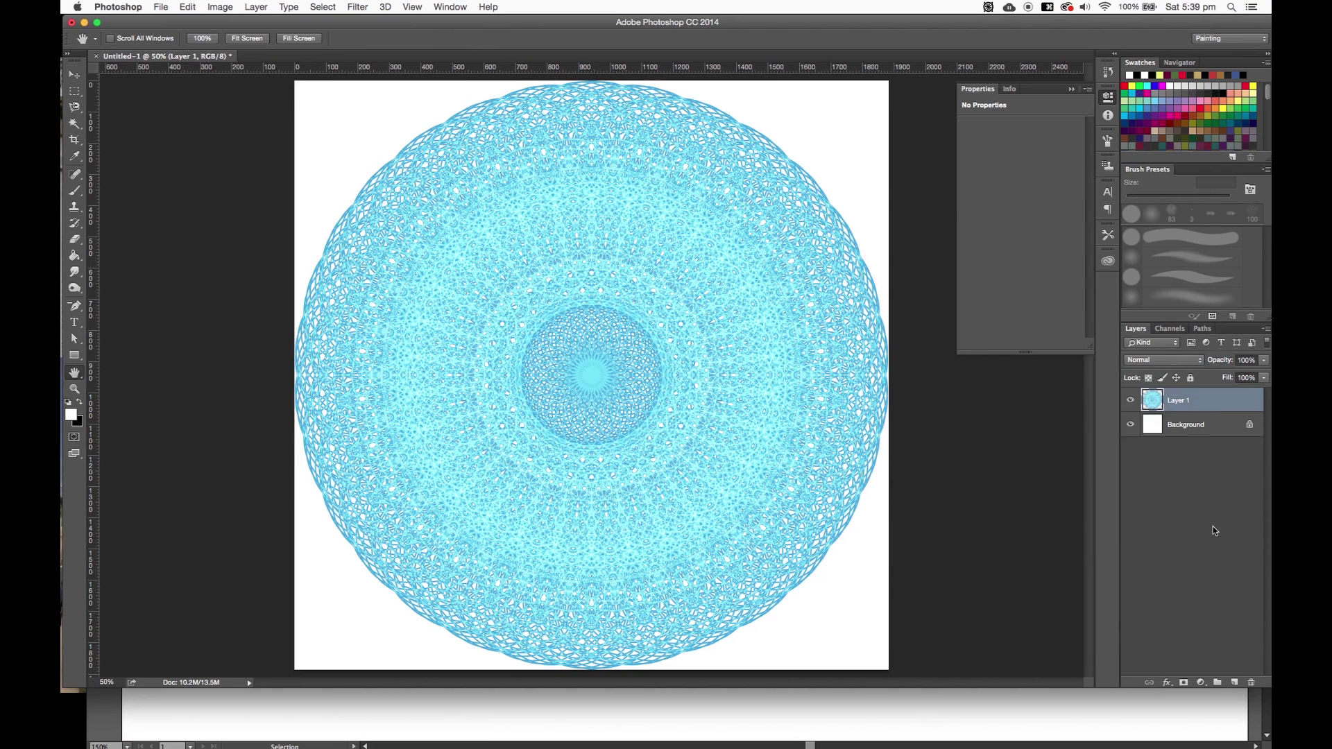
left_click(1204, 686)
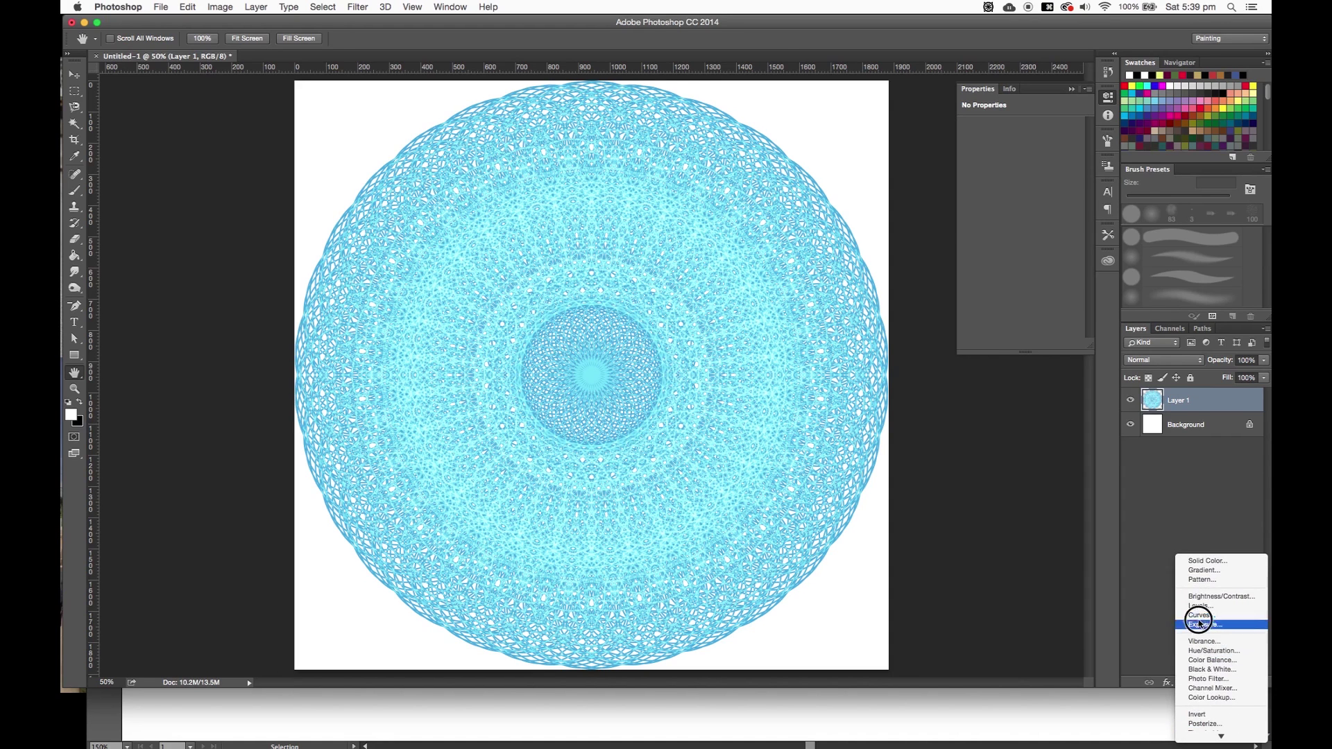
- Add a Levels adjustment layer with input levels 110 / 0.86 / 255
left_click(1200, 605)
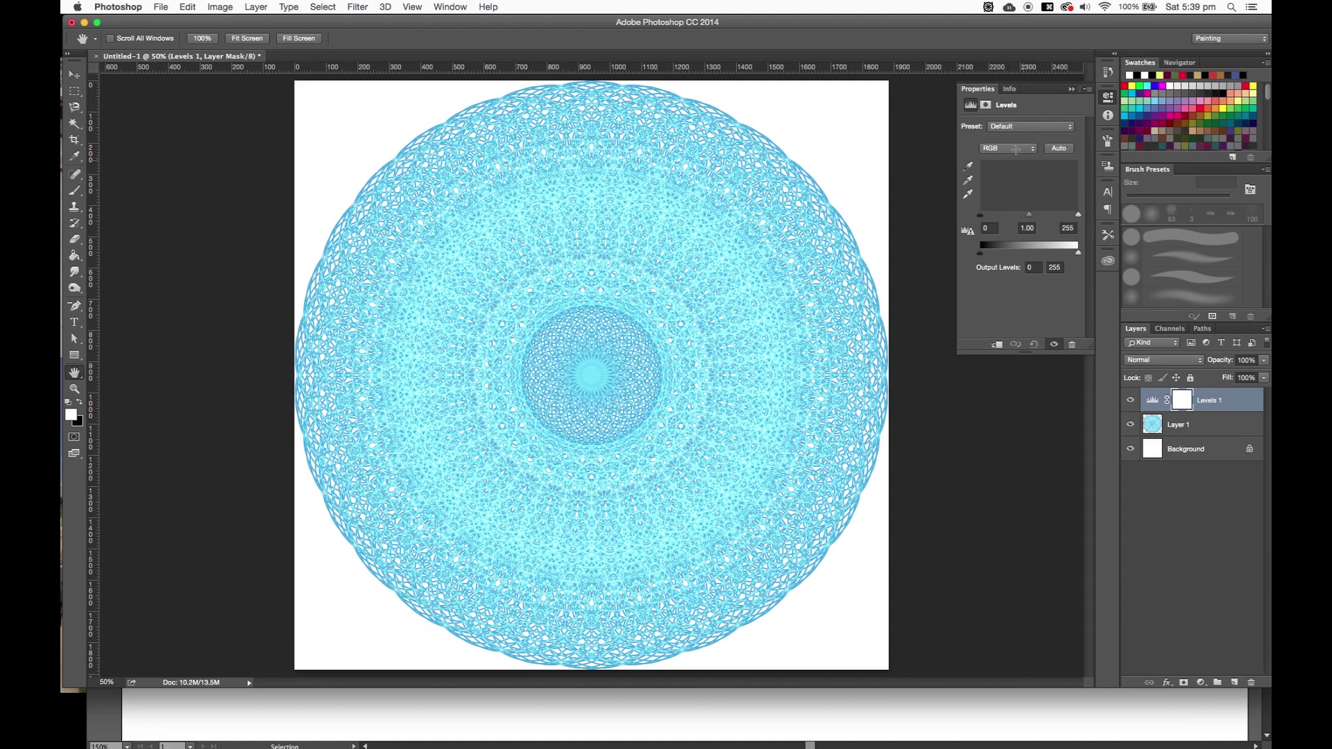
left_click_drag(980, 214, 1054, 218)
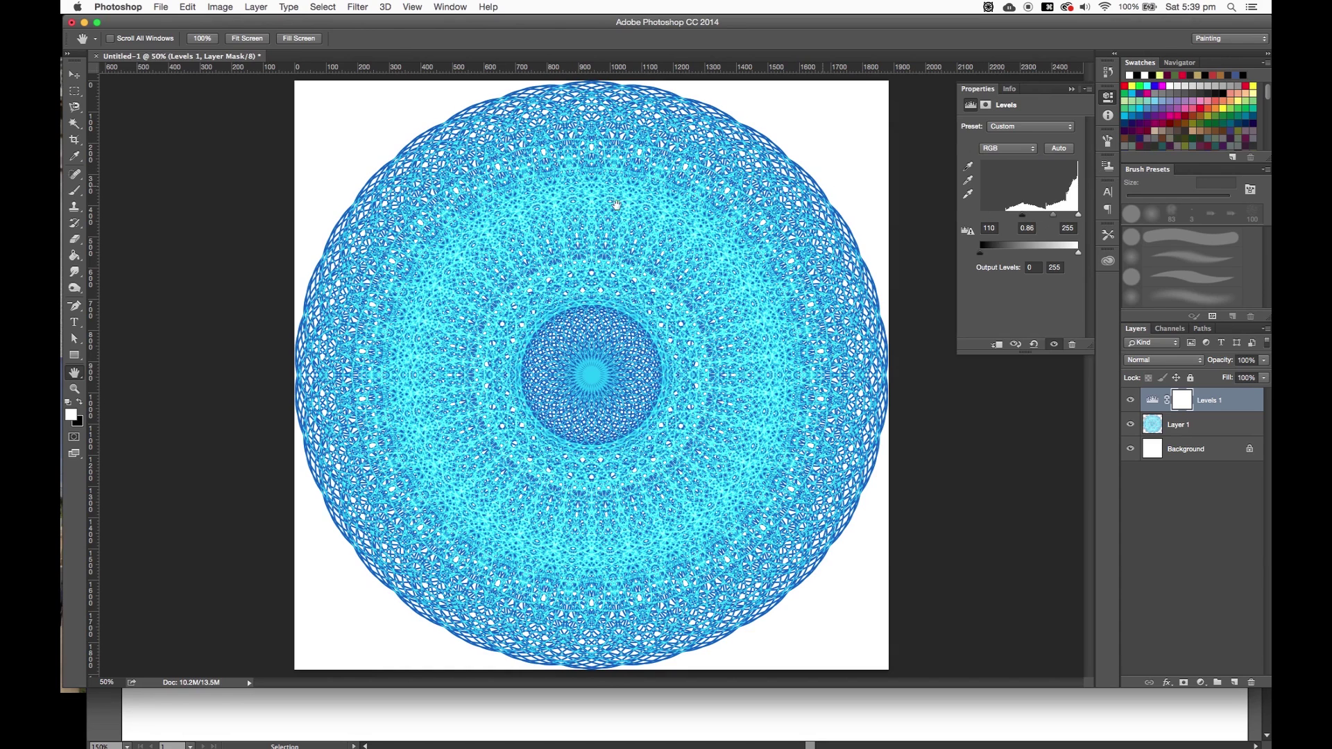
left_click(74, 75)
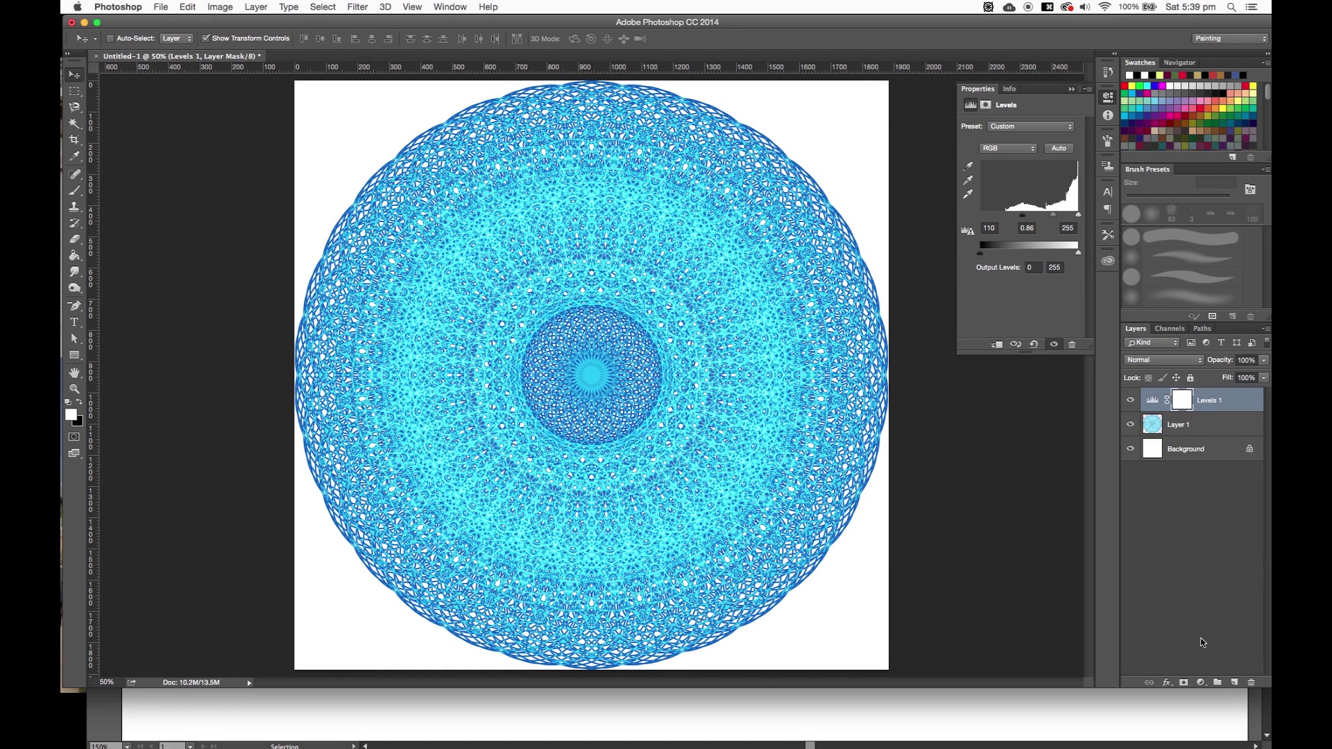
left_click(1200, 683)
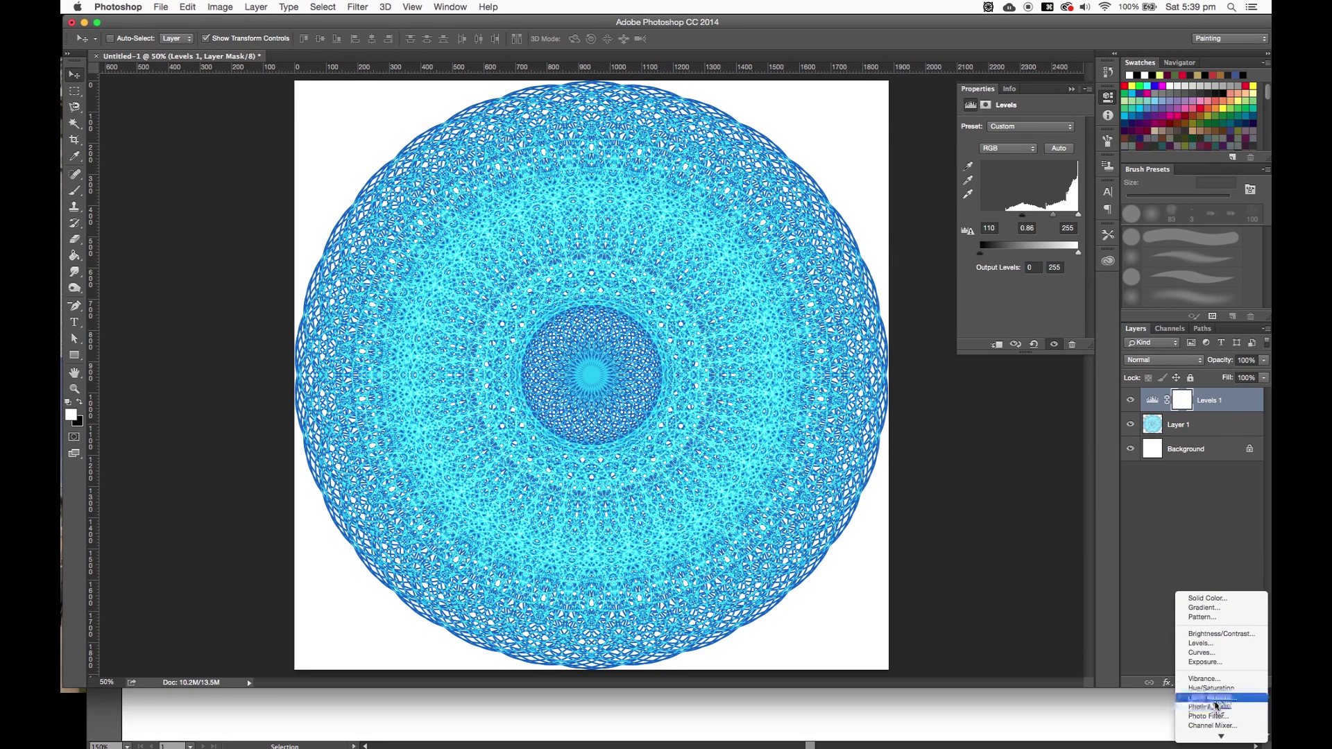
- Add a Hue/Saturation layer above Levels 1 with Hue +2 and Saturation +2
left_click(1212, 688)
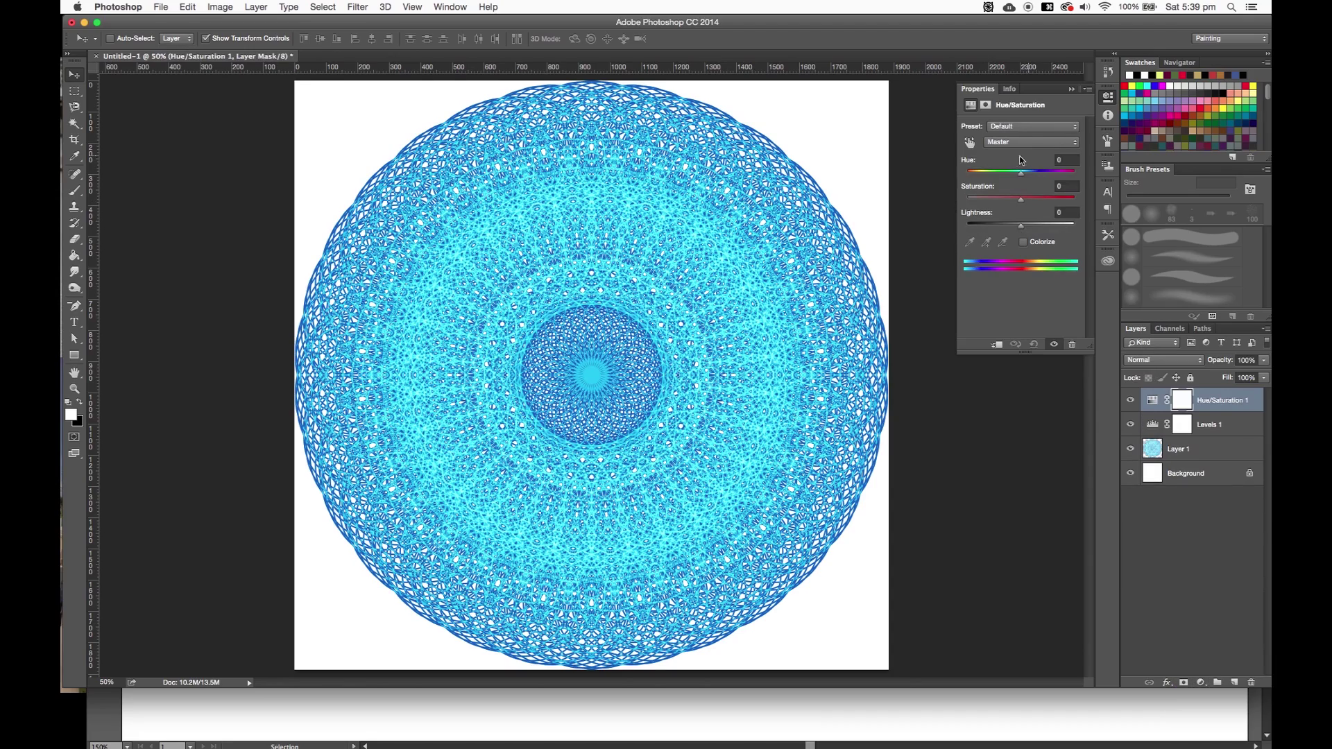
left_click_drag(1002, 174, 1021, 202)
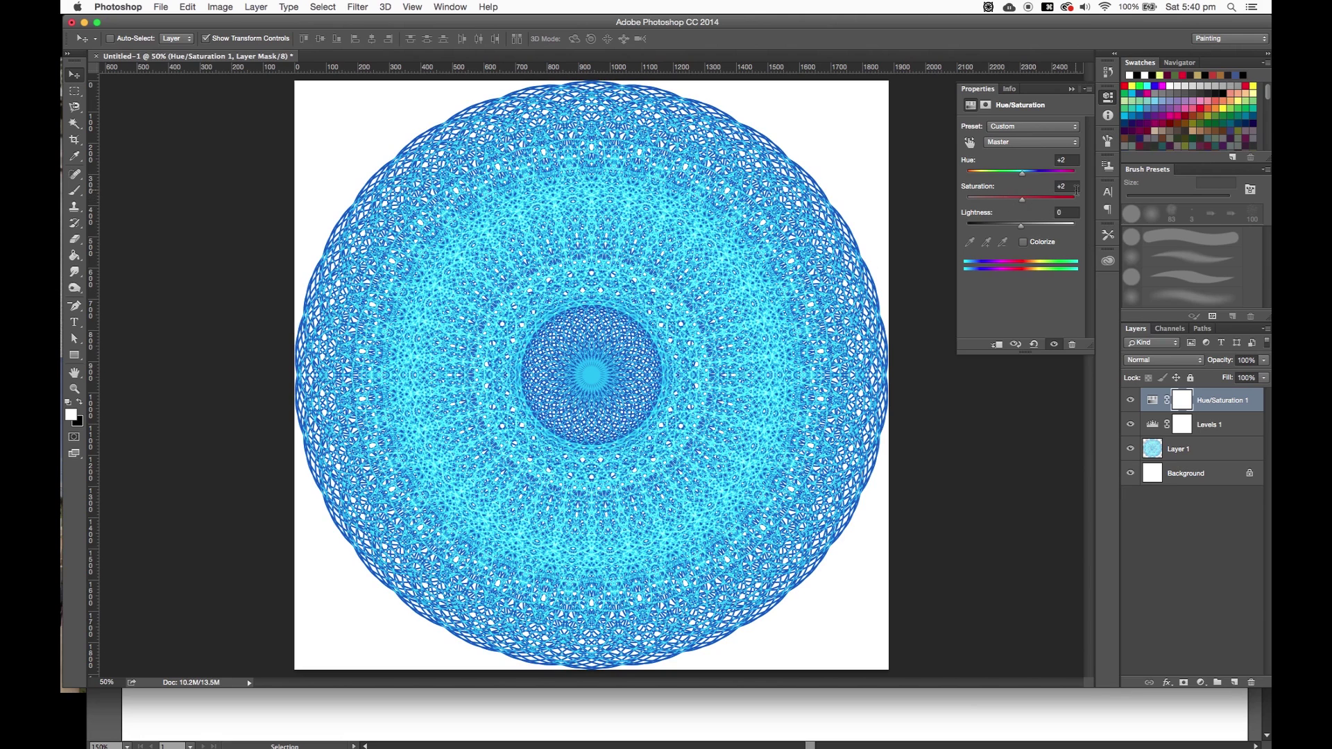